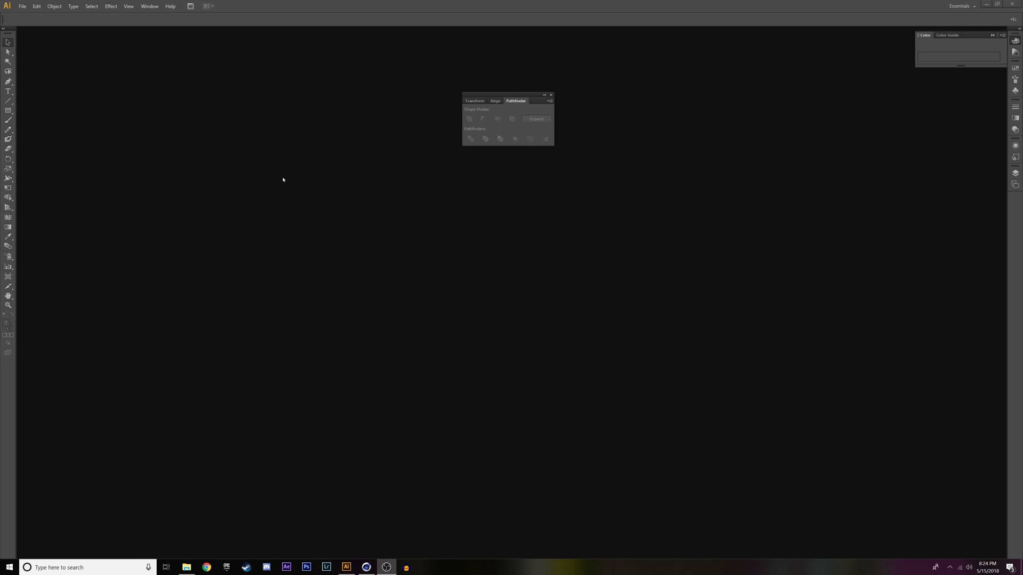
Step: Switch to Chrome and search Google Images for "japanese logo"
left_click(207, 567)
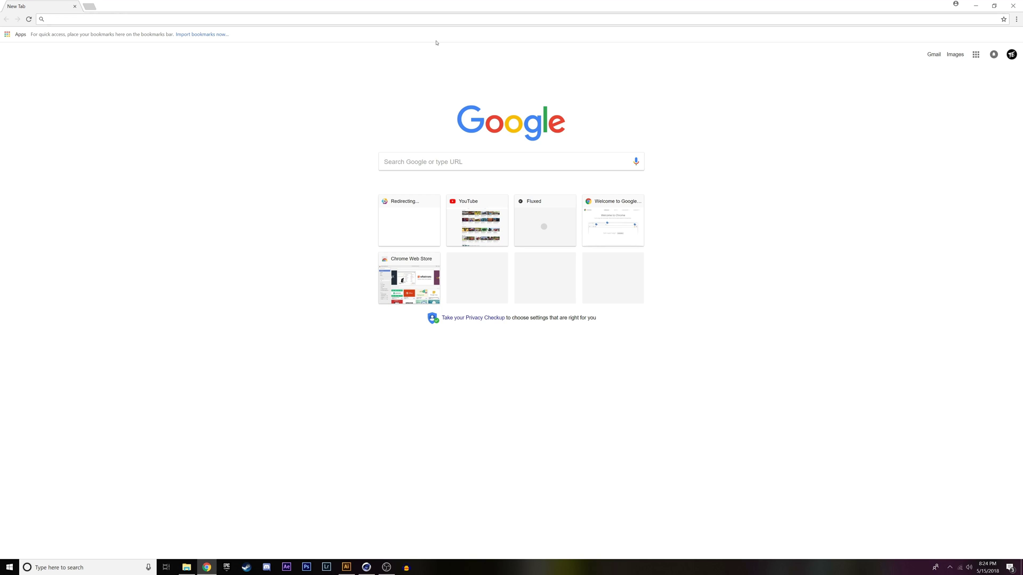
type("japa")
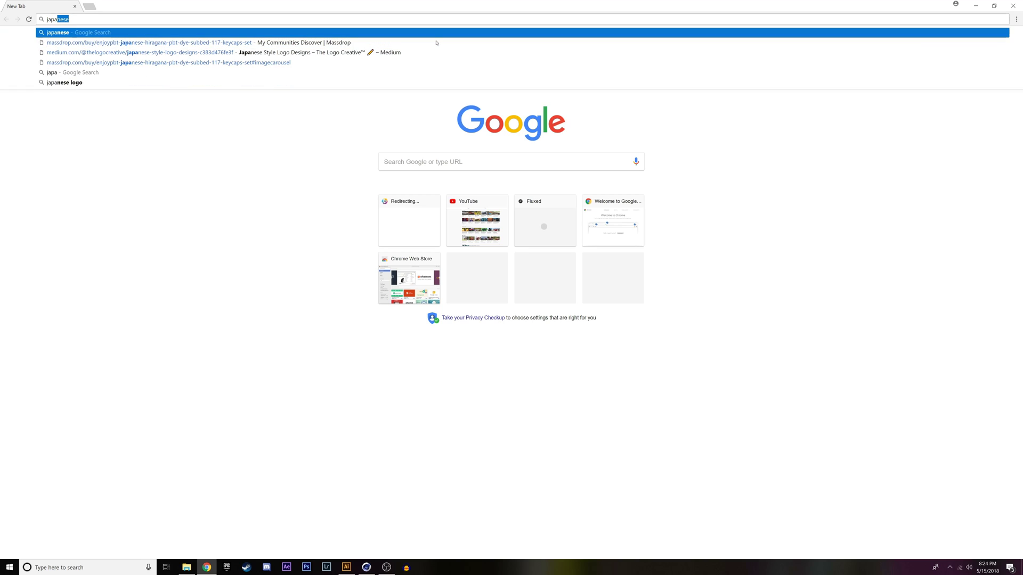
type("nese")
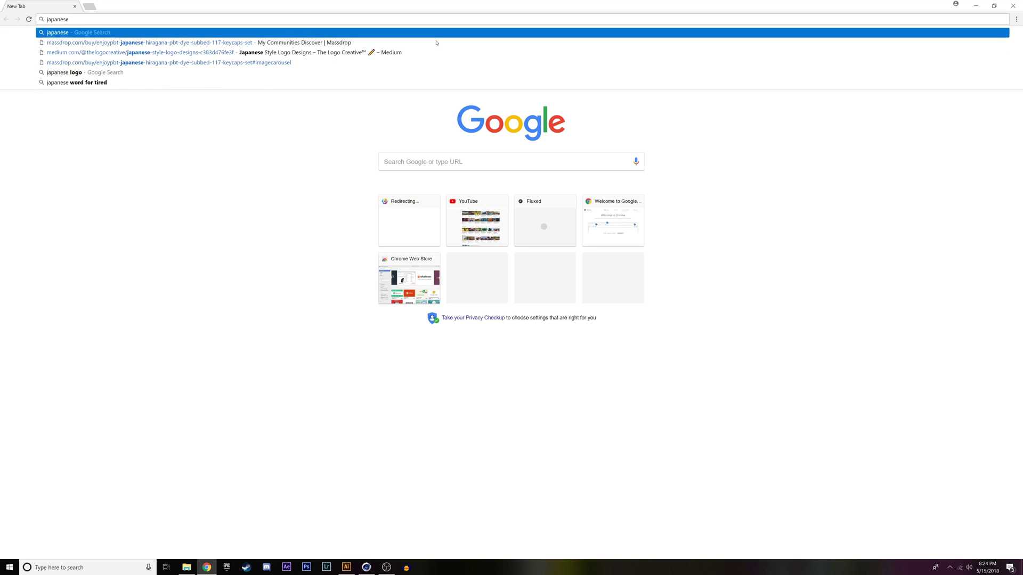
type(" logo")
key("Return")
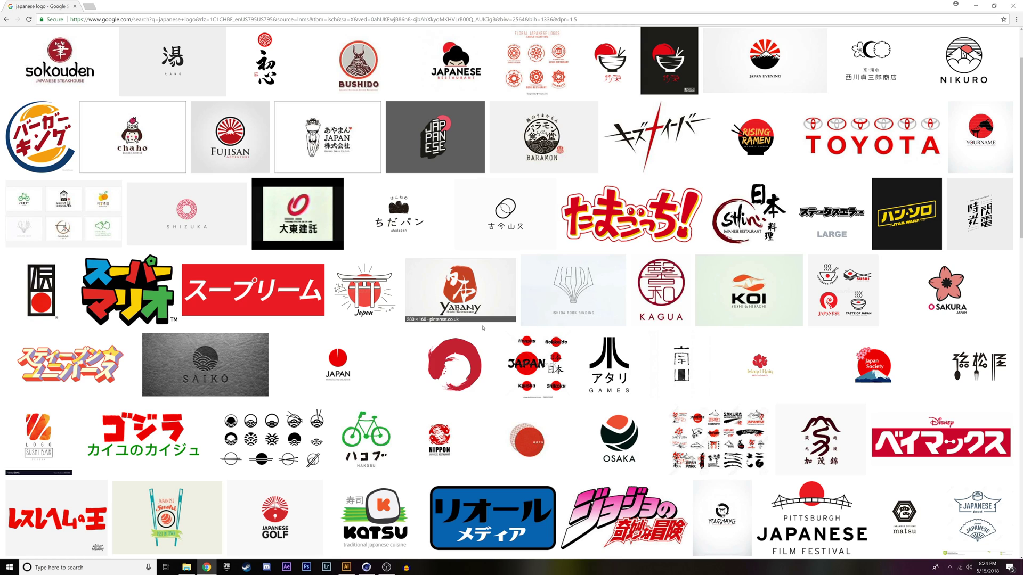
Step: Preview the tANG and Rising Ramen logos among the image results to compare them
scroll(639, 224, "up", 1)
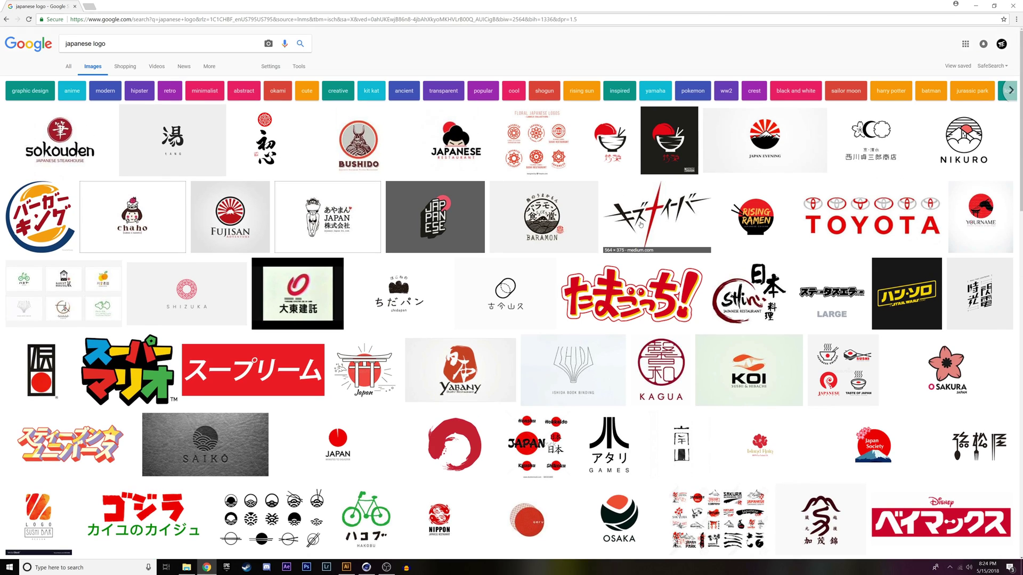
left_click(208, 155)
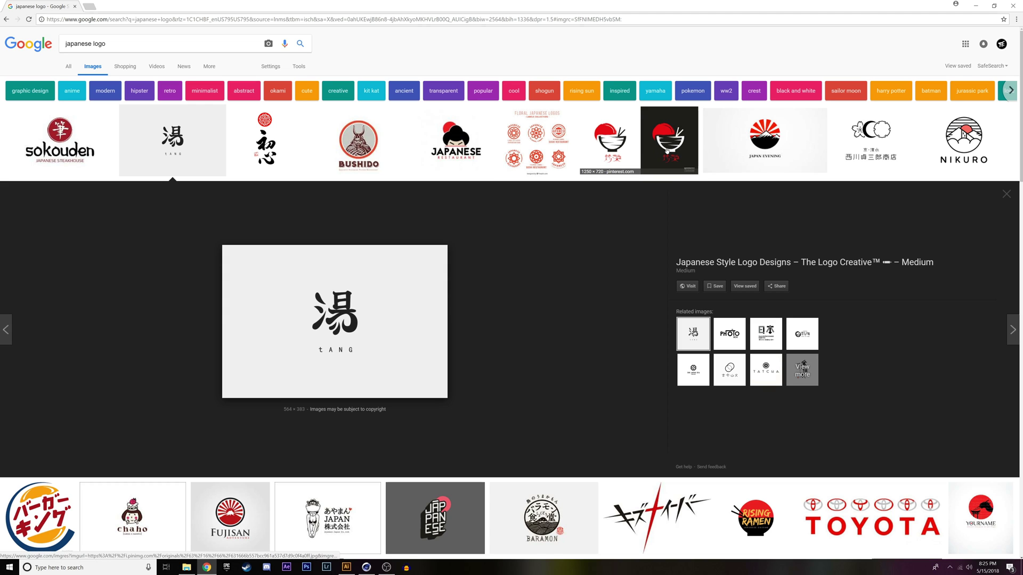
scroll(726, 365, "down", 3)
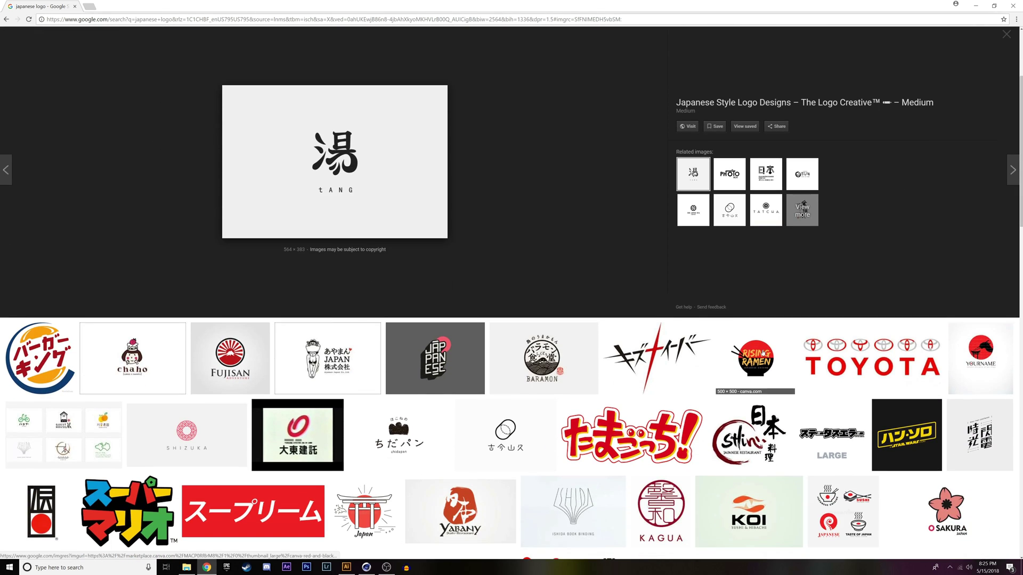
left_click(763, 353)
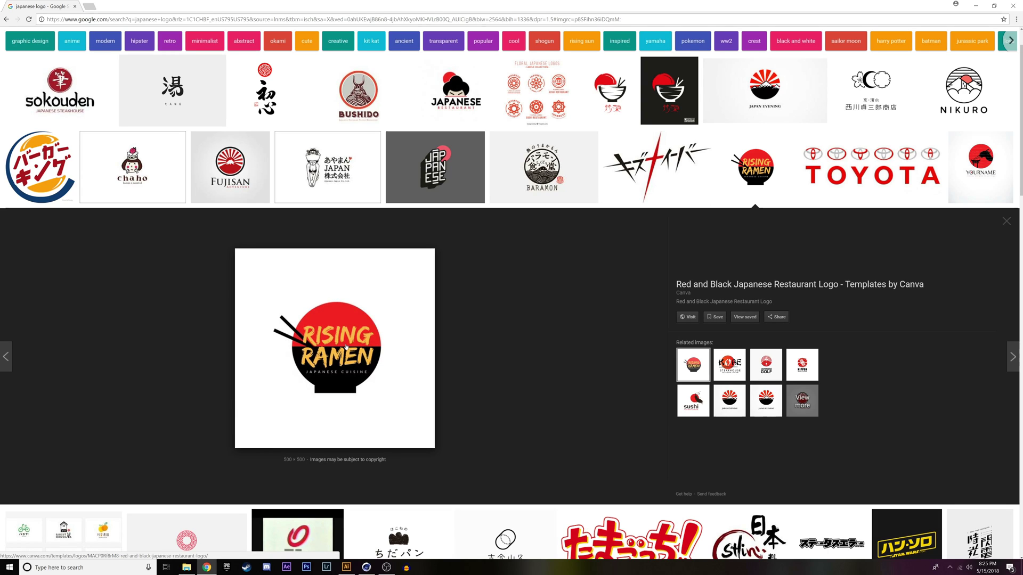
scroll(367, 363, "up", 1)
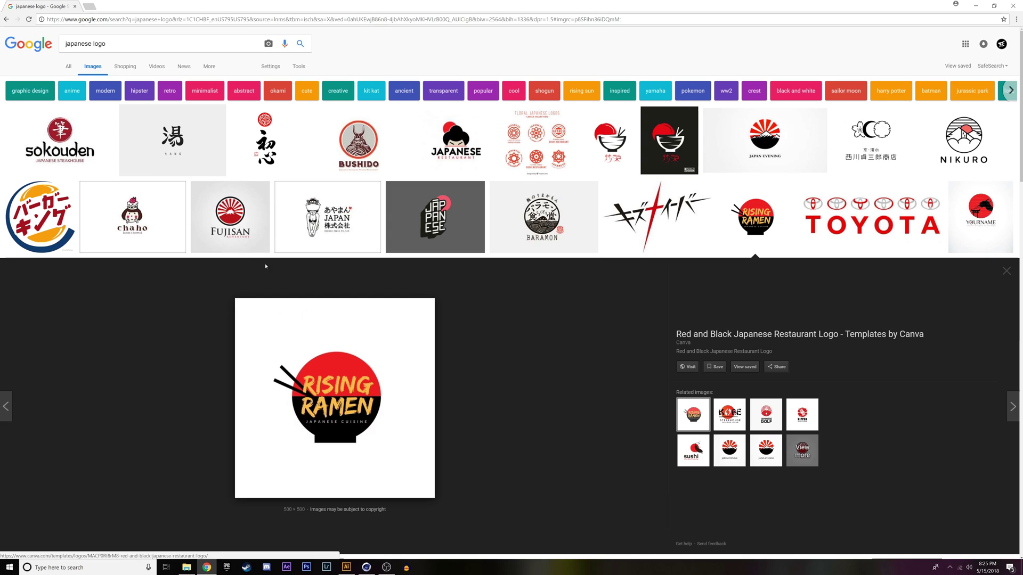
Step: Open the tANG logo preview and save its image as Logo in the Tutorial folder
left_click(192, 131)
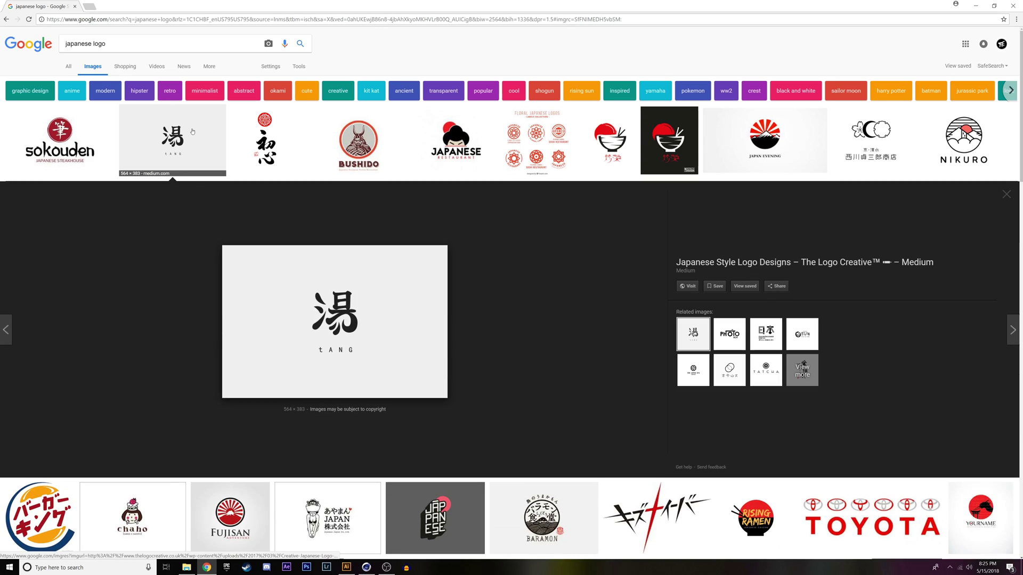
right_click(423, 319)
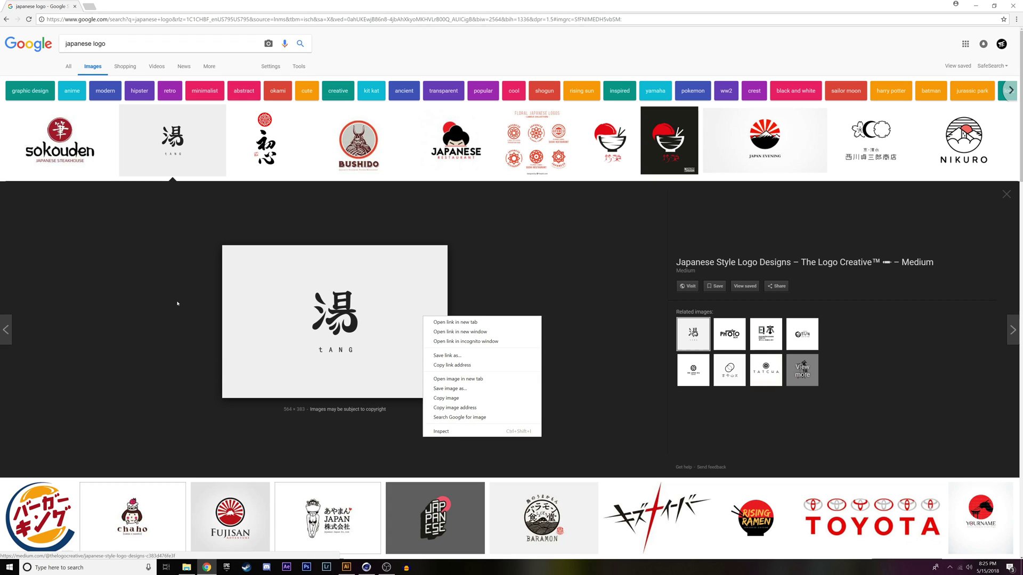
left_click(289, 414)
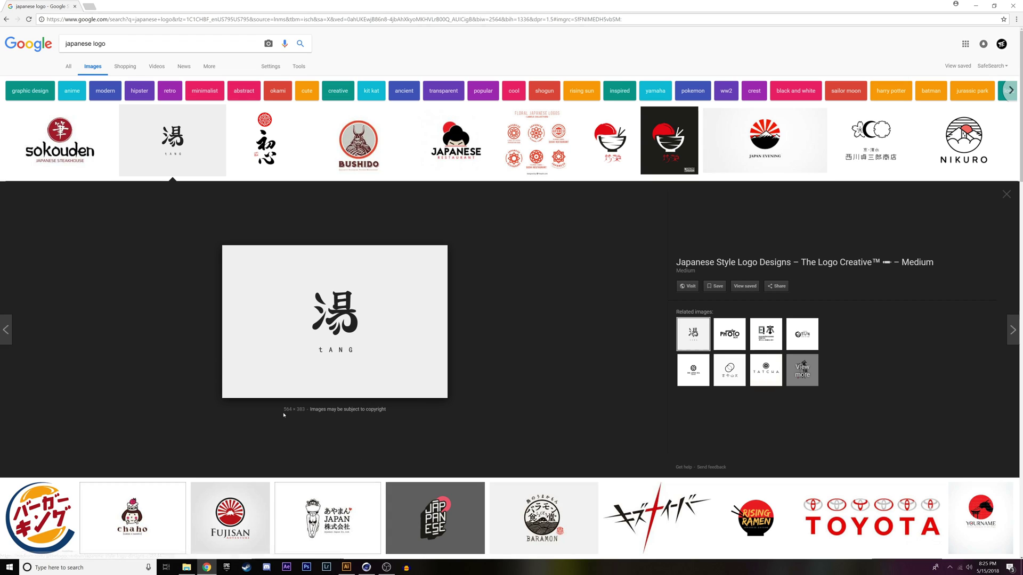
right_click(348, 336)
left_click(382, 405)
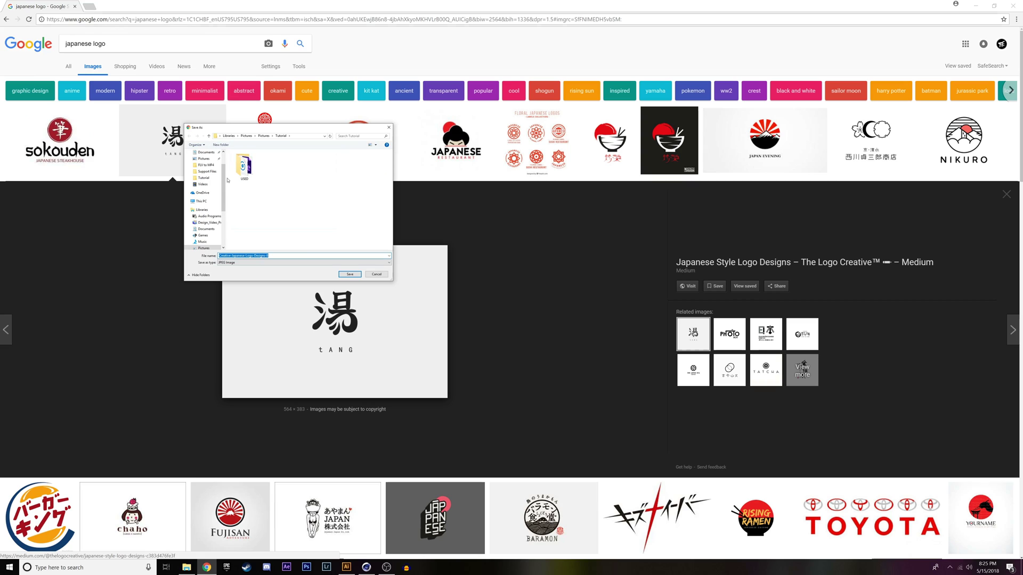
type("Logo")
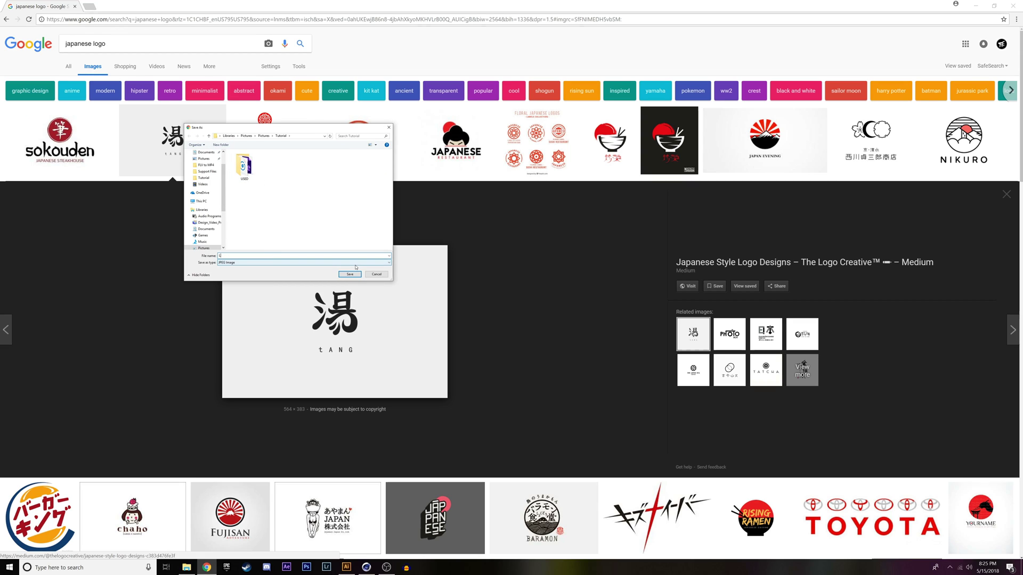
key("Return")
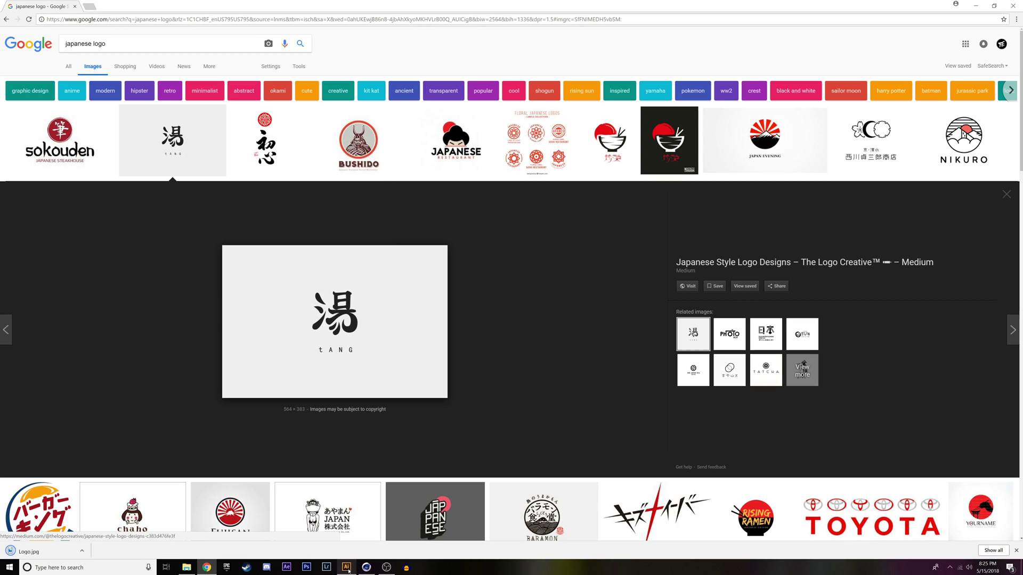
Step: Switch to Illustrator, create a new Letter-size print document, and move the Pathfinder panel clear of the artboard
left_click(346, 567)
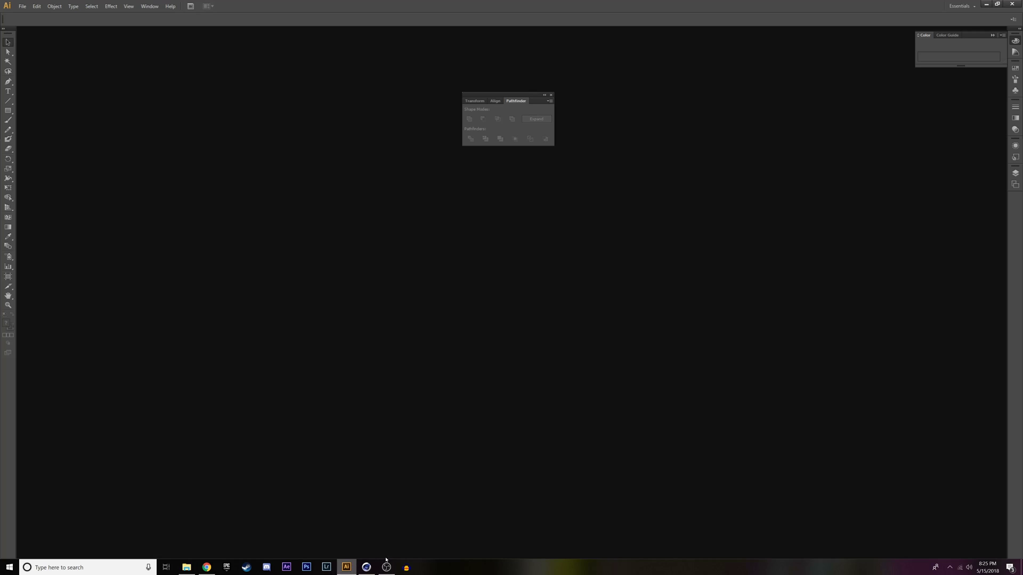
left_click(22, 6)
key("Escape")
key("ctrl+n")
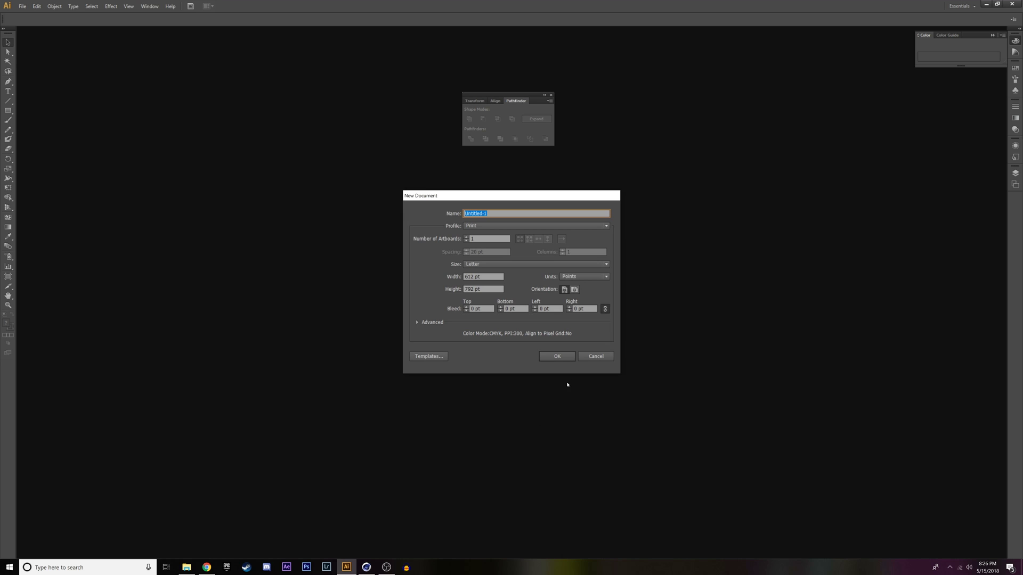
left_click(558, 357)
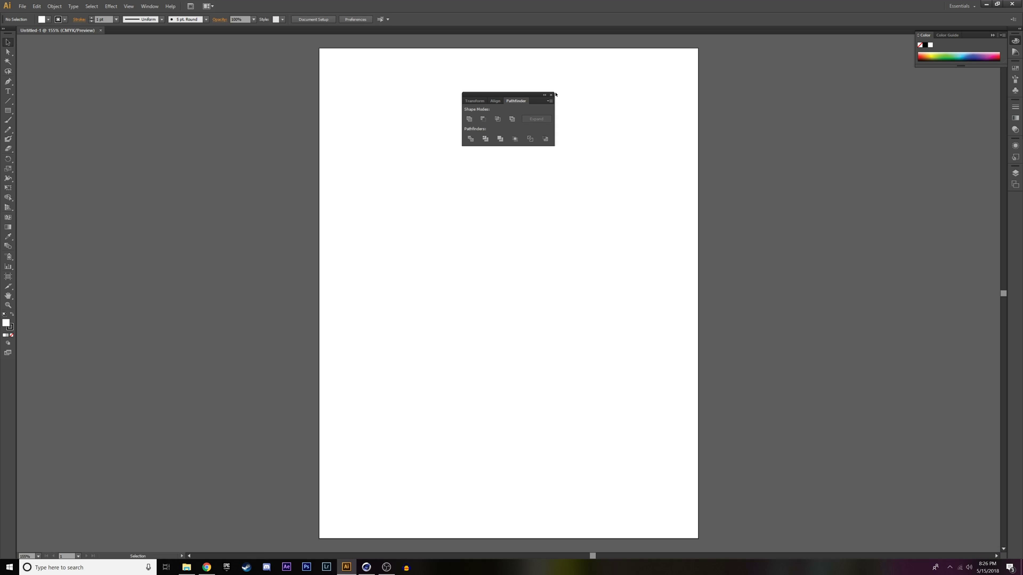
left_click_drag(516, 98, 847, 151)
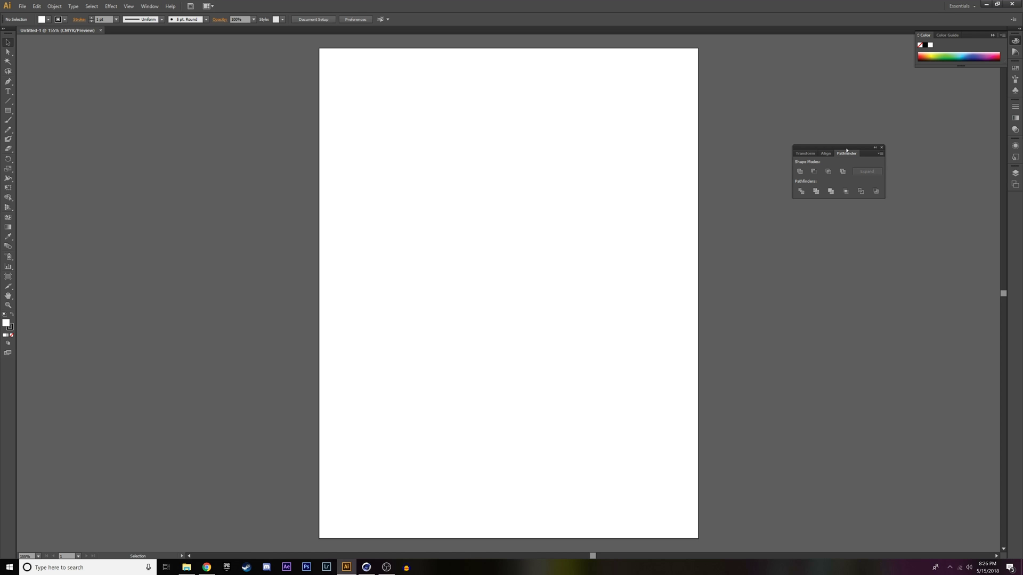
Step: Place the Logo image from the Tutorial folder onto the upper part of the artboard
left_click(186, 568)
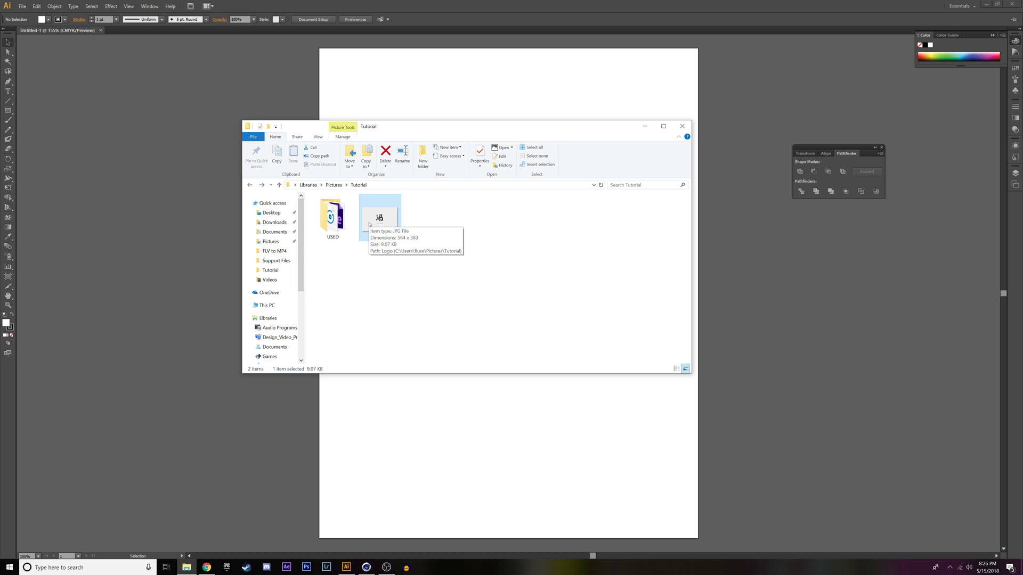
left_click_drag(369, 224, 467, 249)
left_click(417, 111)
left_click(857, 356)
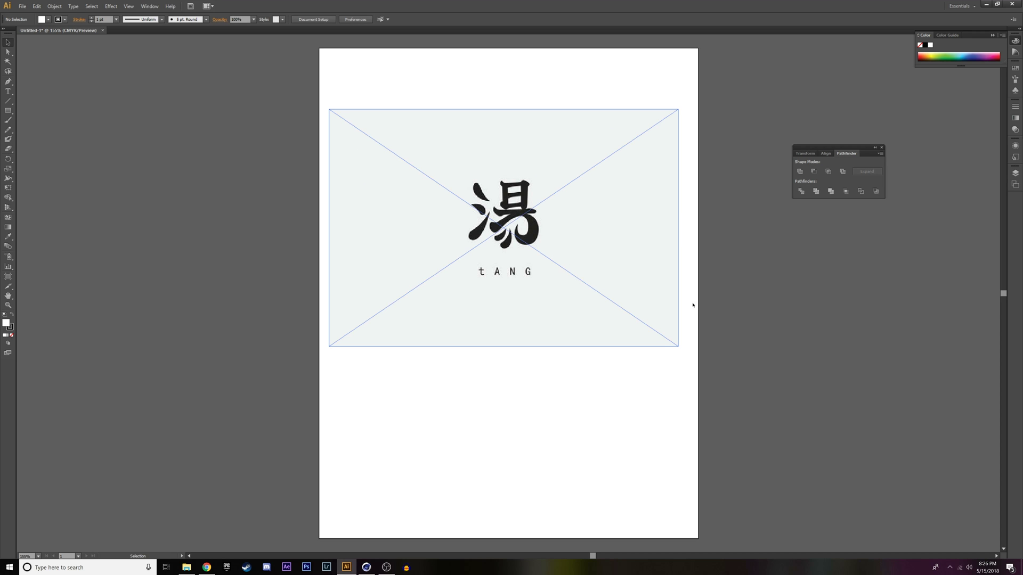
Step: Apply Image Trace to the placed logo image with the default preset, leaving it deselected
left_click(653, 287)
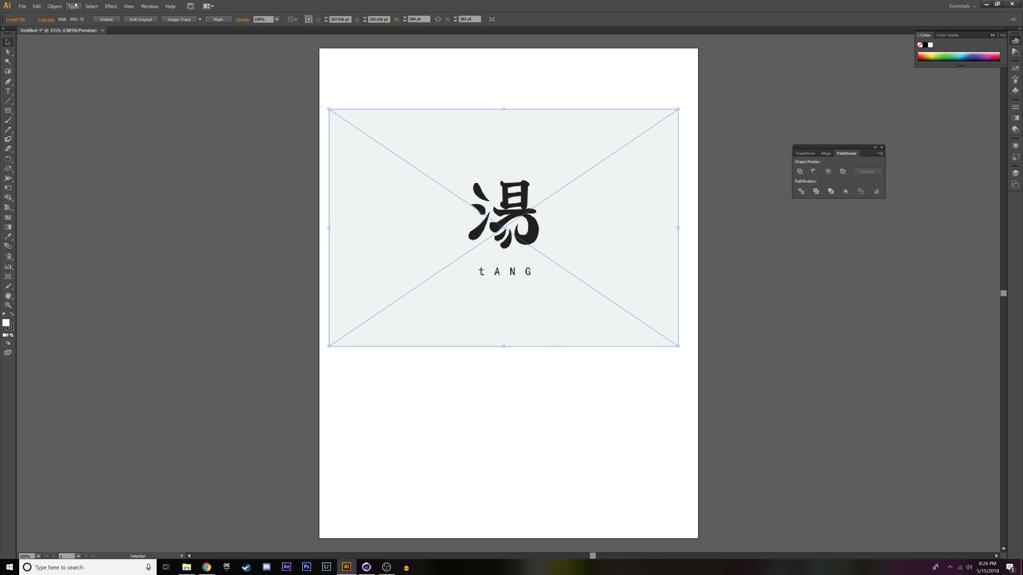
left_click(55, 6)
mouse_move(115, 223)
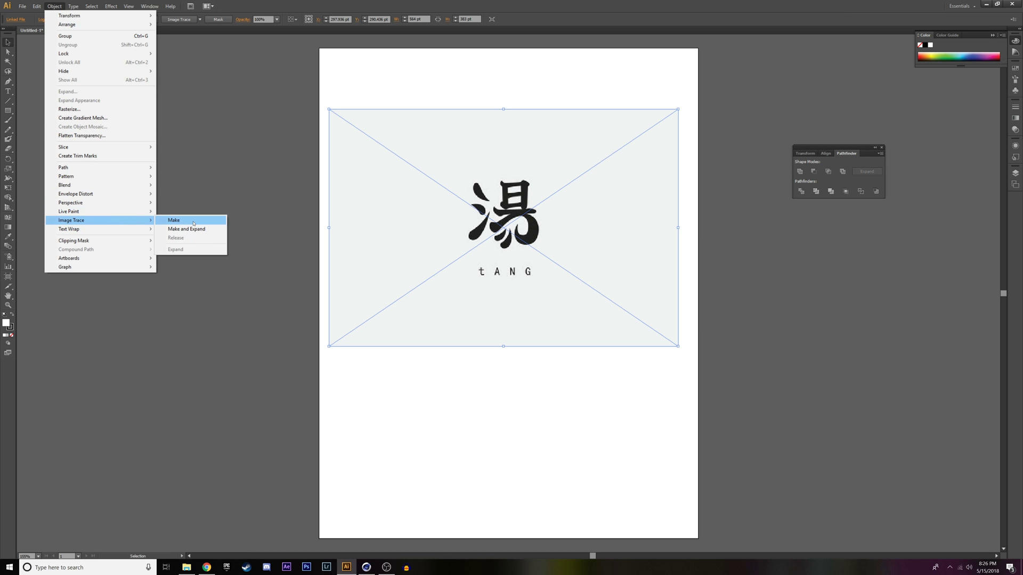
left_click(174, 220)
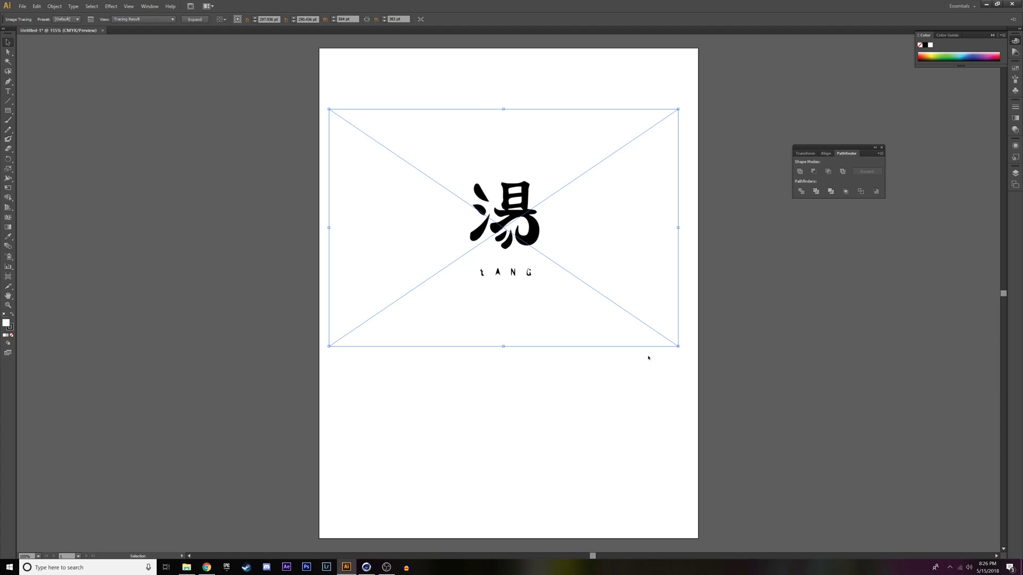
left_click(558, 404)
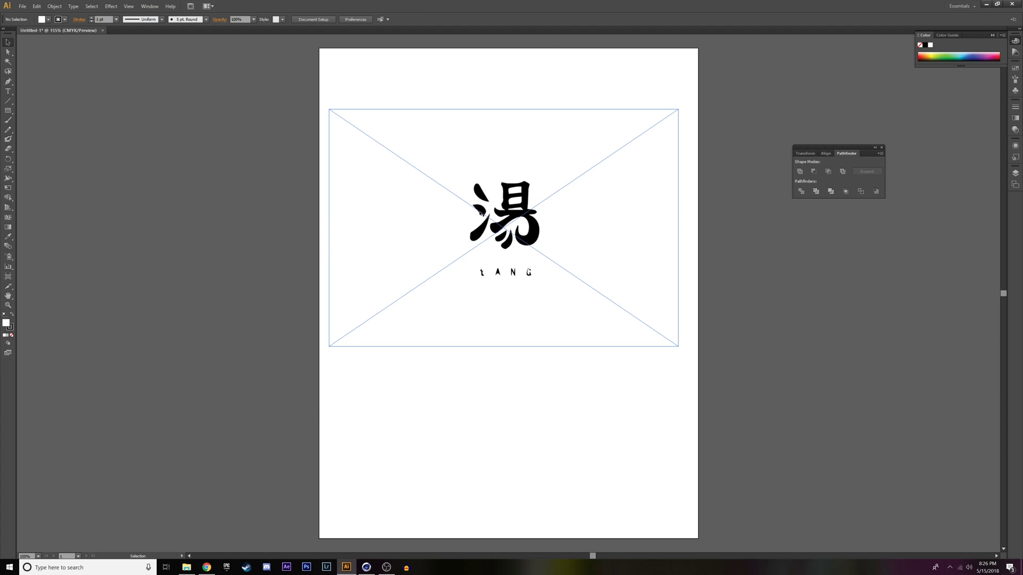
Step: Check the traced logo against the original tANG image in Chrome and return to Illustrator
key("alt+Tab")
key("Tab")
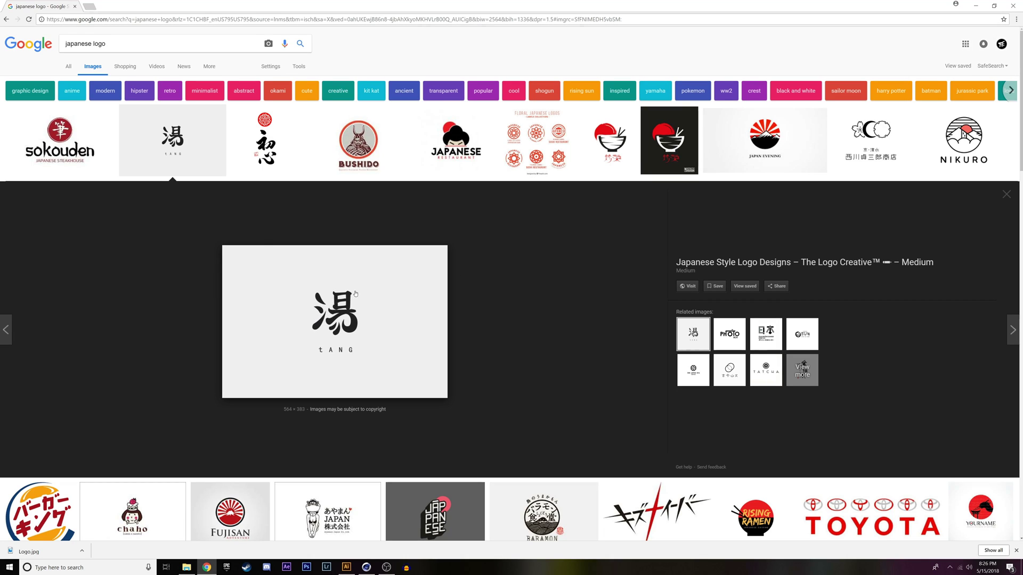
key("alt+Tab")
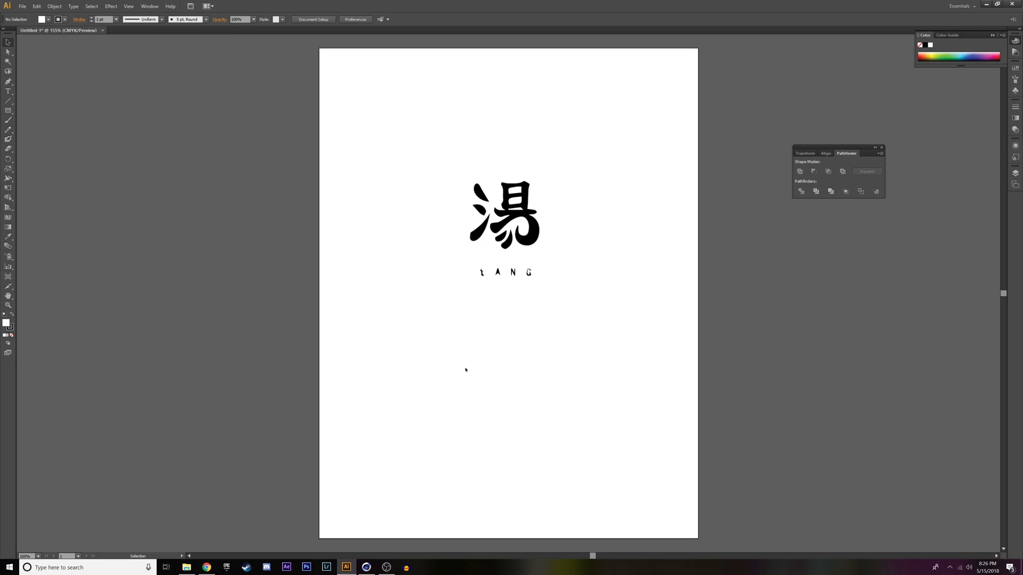
Step: Move the traced logo off the artboard onto the empty canvas at its left and deselect it
left_click(502, 278)
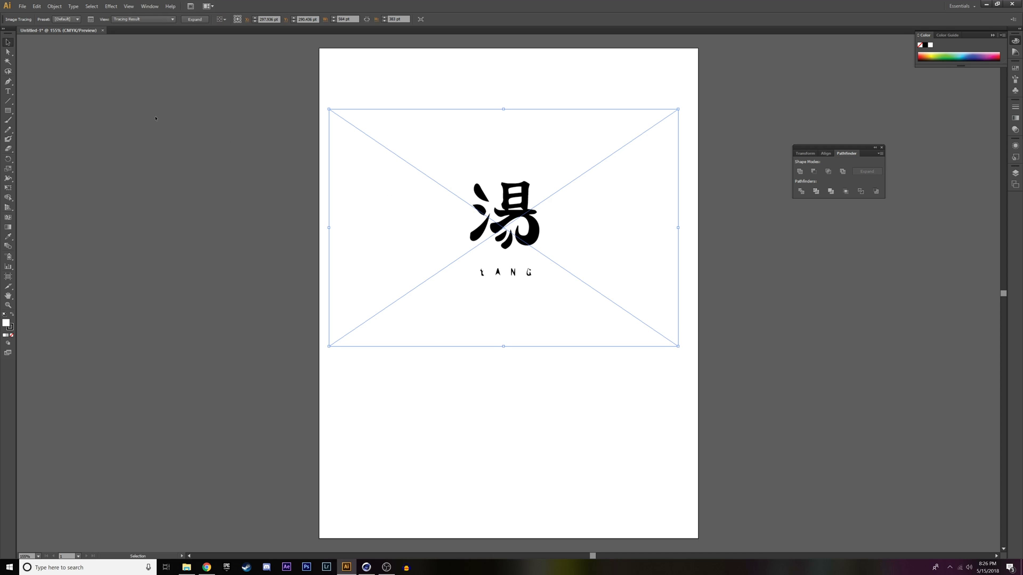
mouse_move(375, 204)
left_mouse_down()
mouse_move(53, 198)
mouse_move(64, 200)
left_mouse_up()
mouse_move(311, 474)
left_mouse_down()
mouse_move(516, 475)
mouse_move(555, 485)
left_mouse_up()
left_click_drag(450, 299, 383, 306)
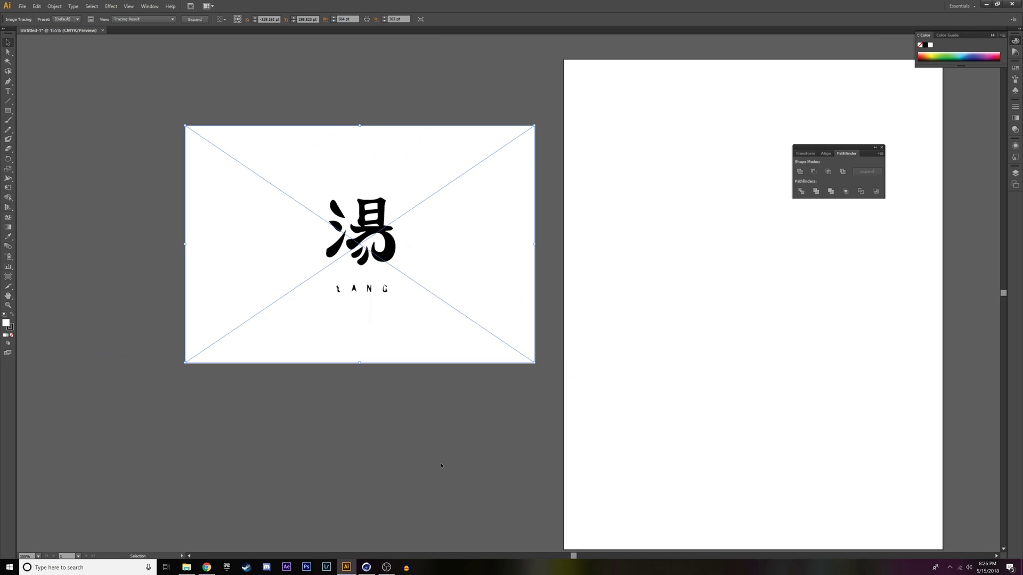
key("ctrl+shift+a")
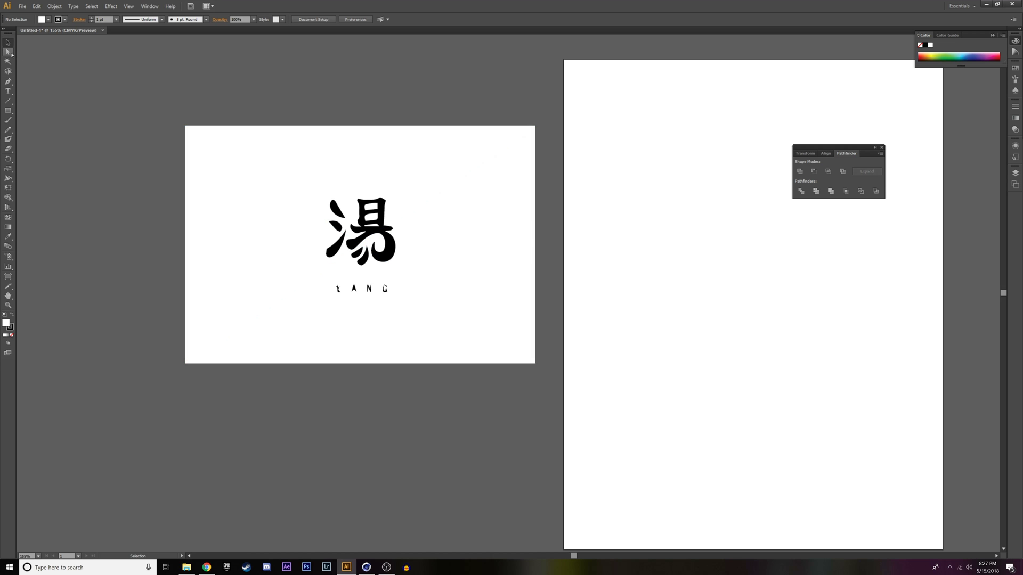
left_click(8, 52)
left_click(280, 229)
right_click(382, 283)
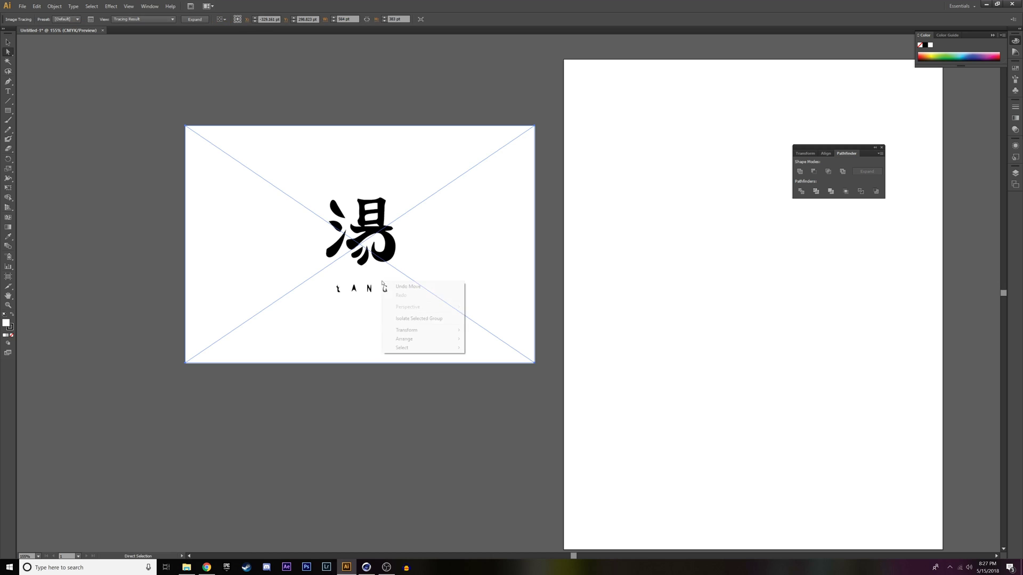
left_click(8, 42)
Step: Select the whole traced logo and expand it into editable paths with Object and Fill enabled
left_click(8, 43)
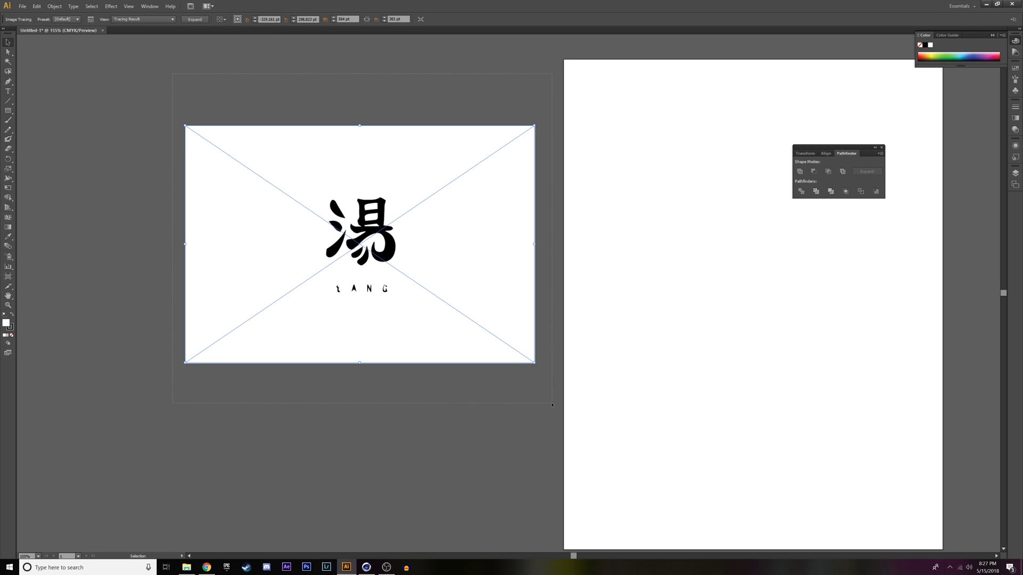
left_click(55, 6)
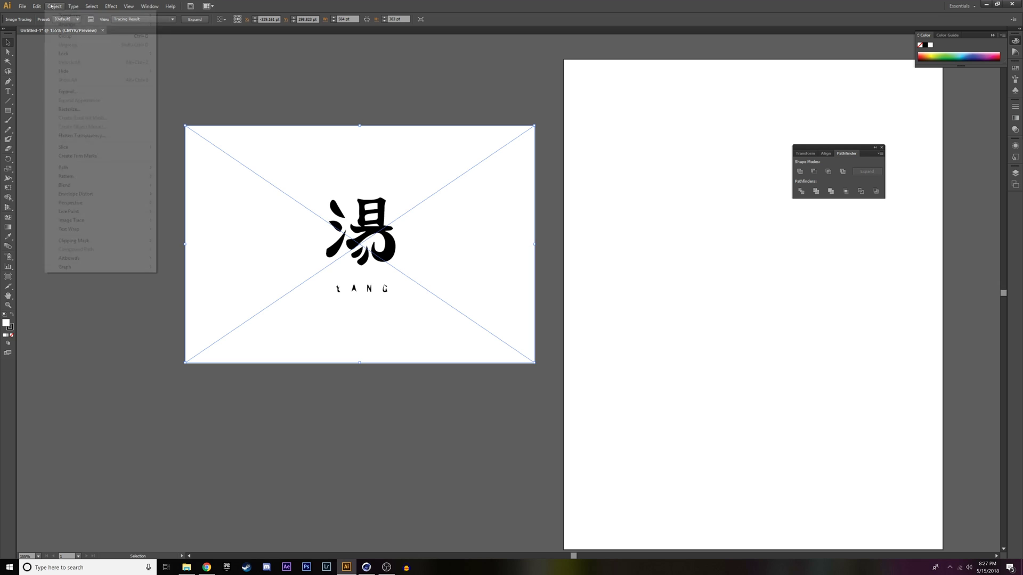
left_click(81, 96)
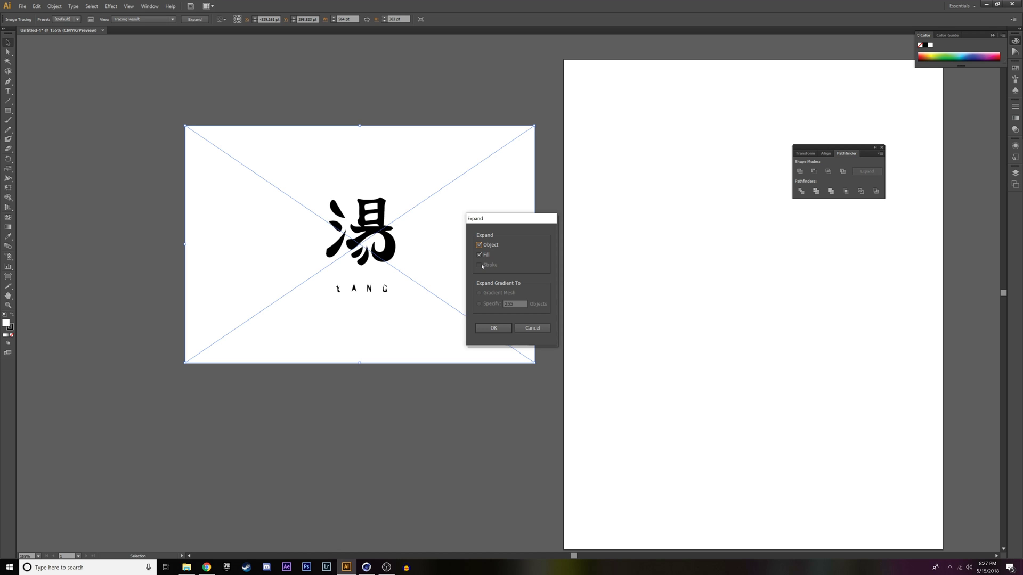
left_click(486, 328)
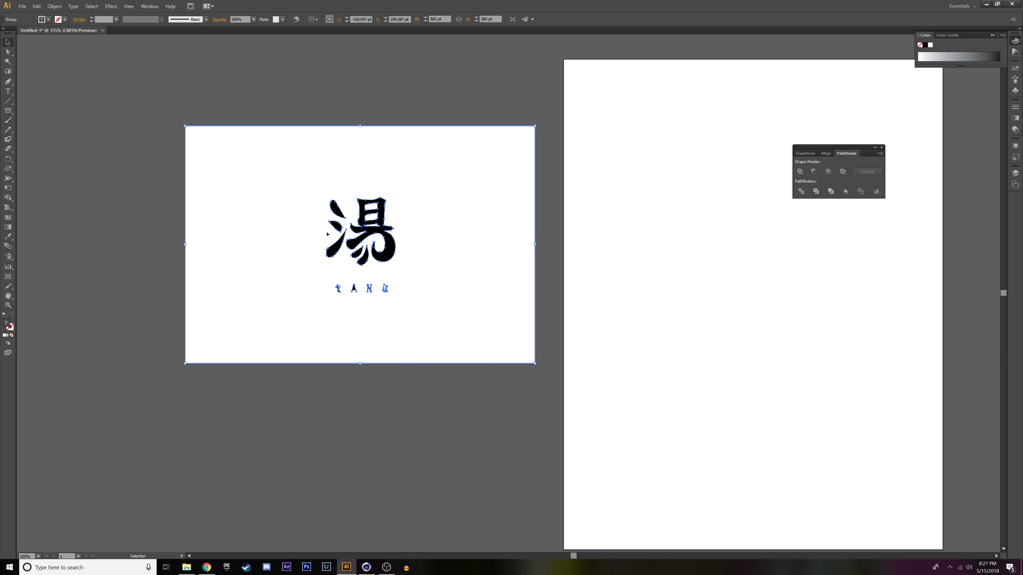
Step: Delete the white background rectangle behind the traced logo, keeping the character and lettering
left_click(106, 95)
key("a")
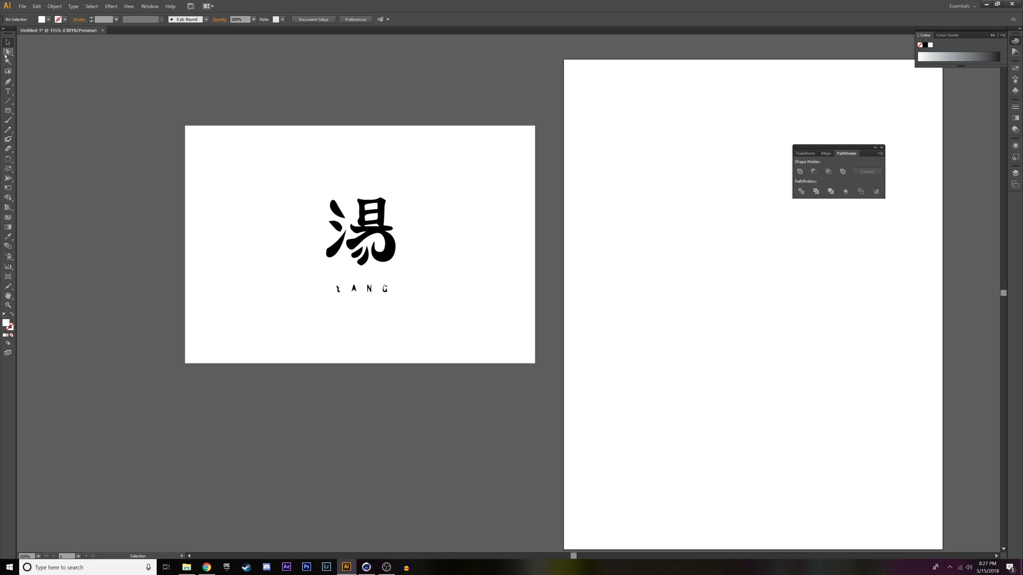
key("ctrl+a")
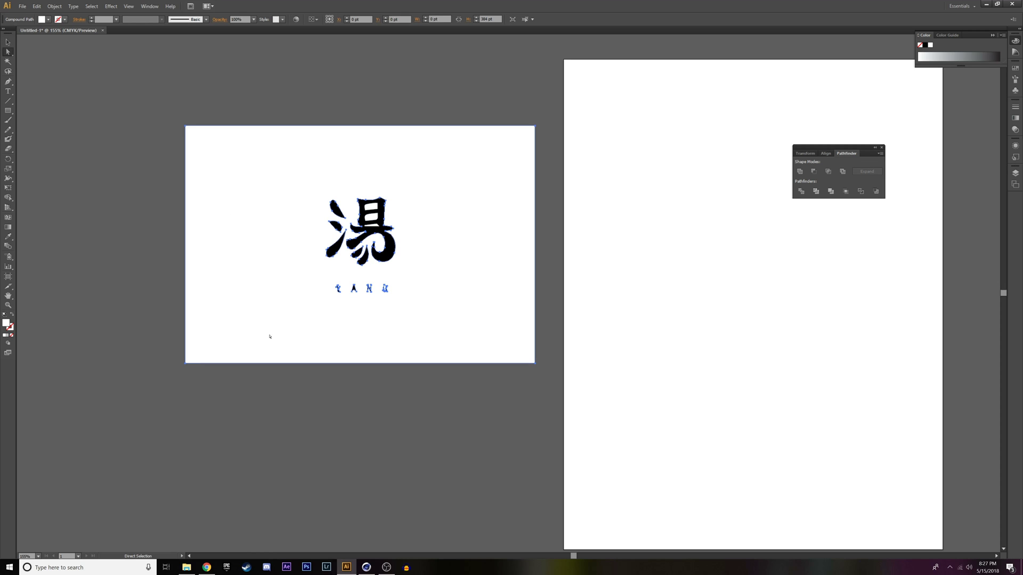
key("Delete")
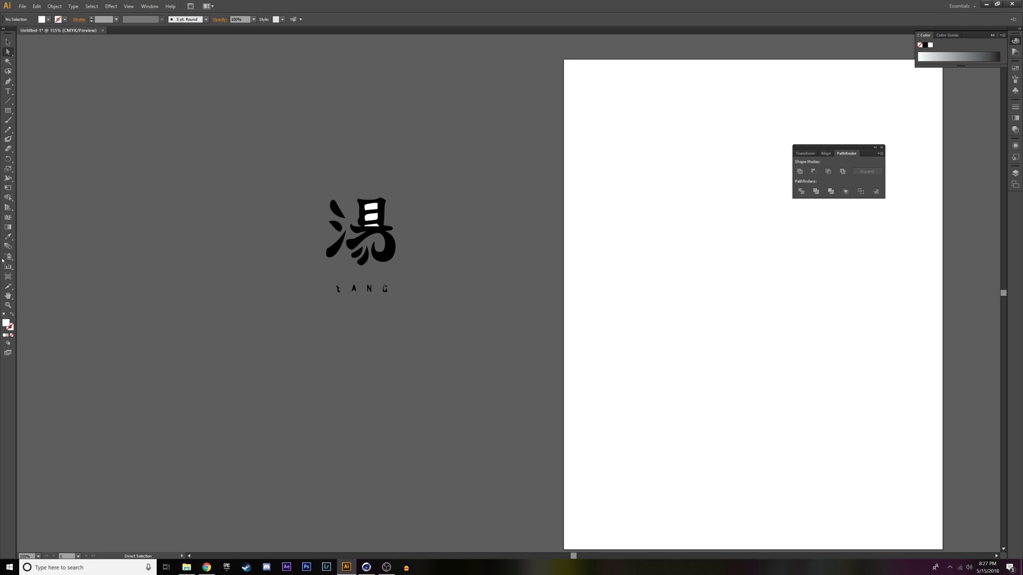
Step: Delete the four small tANG letters beneath the large character
key("z")
left_click_drag(297, 197, 468, 292)
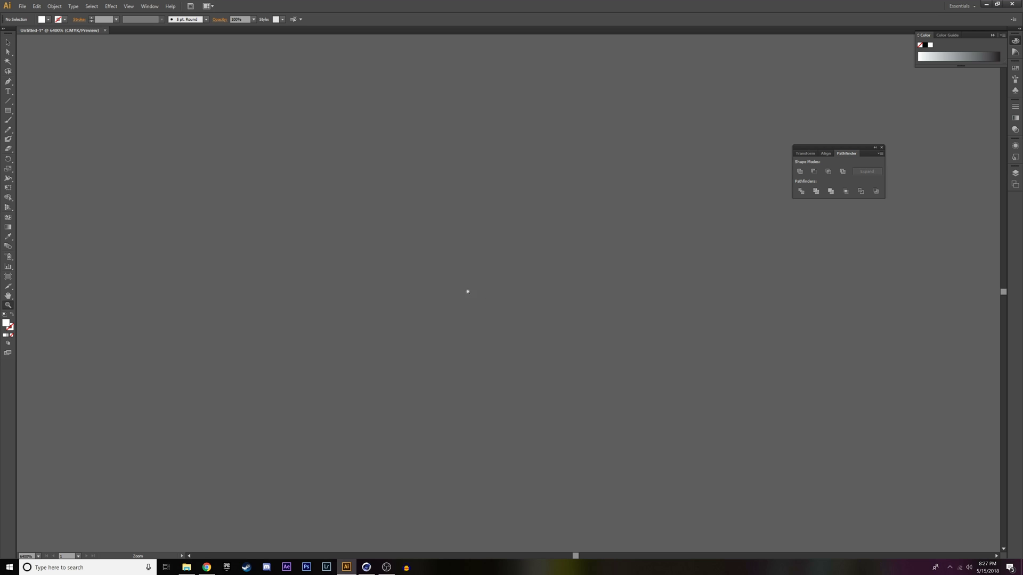
left_click(393, 264, "alt")
left_click(392, 264, "alt")
left_click(393, 265, "alt")
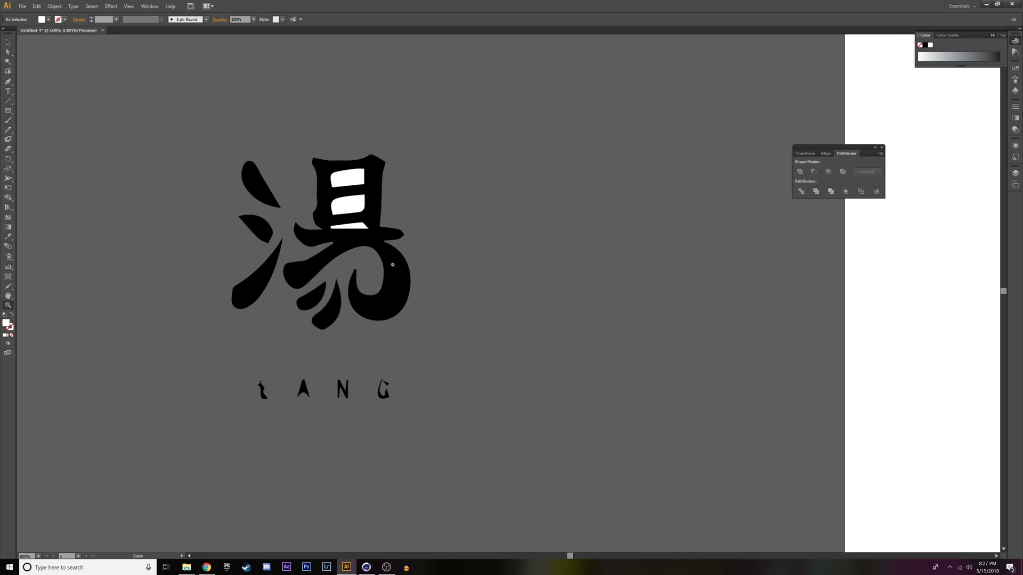
left_click_drag(339, 247, 482, 240)
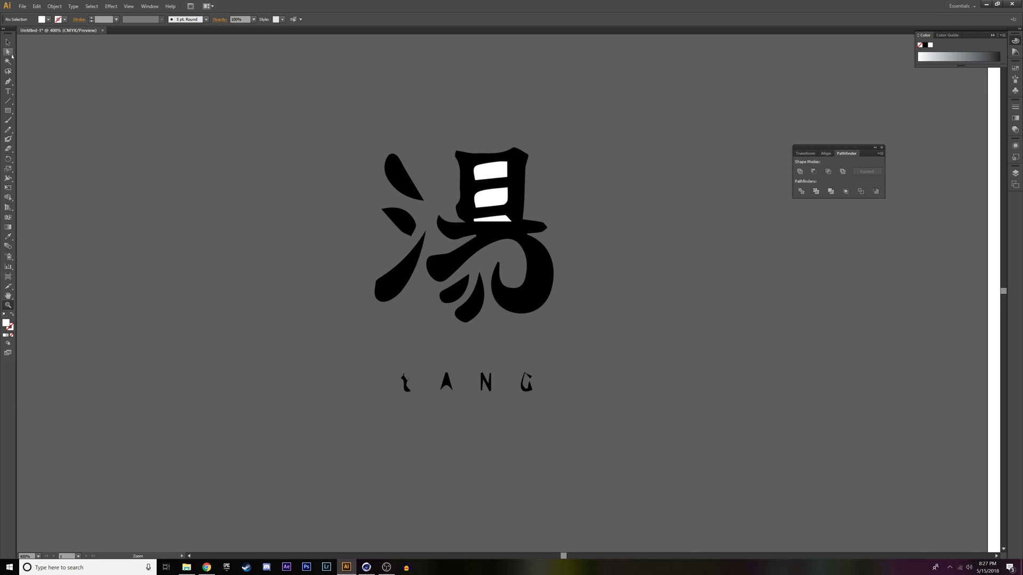
left_click(8, 52)
left_click_drag(604, 450, 604, 445)
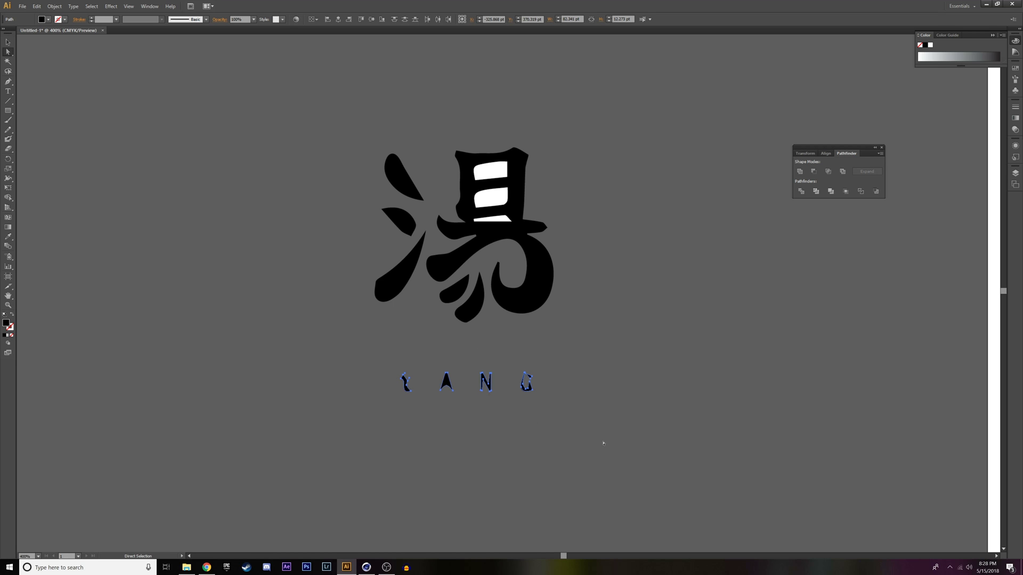
key("Delete")
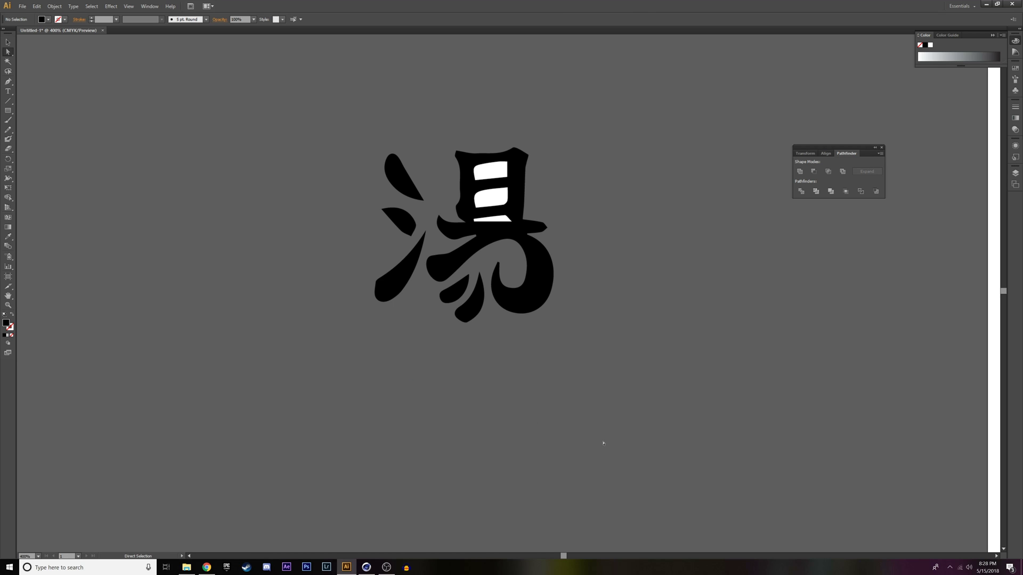
Step: Delete the white filler shapes inside the openings of the large character
left_click(500, 220)
key("ctrl+z")
key("ctrl+z")
key("ctrl+z")
key("ctrl+z")
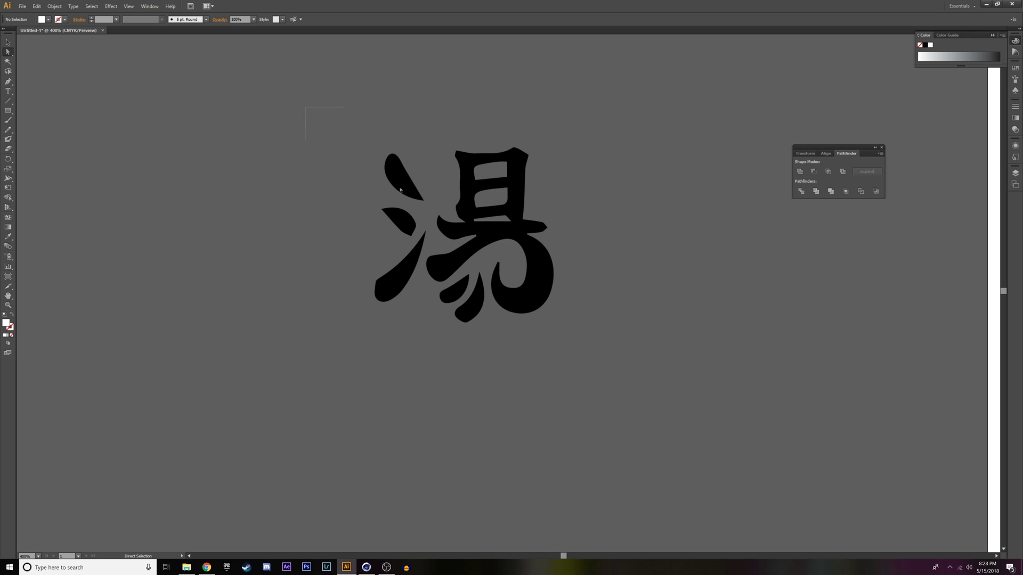
Step: Save the document in the Tutorial folder as the Adobe Illustrator file Logo_1, using the Illustrator 8 version
key("ctrl+a")
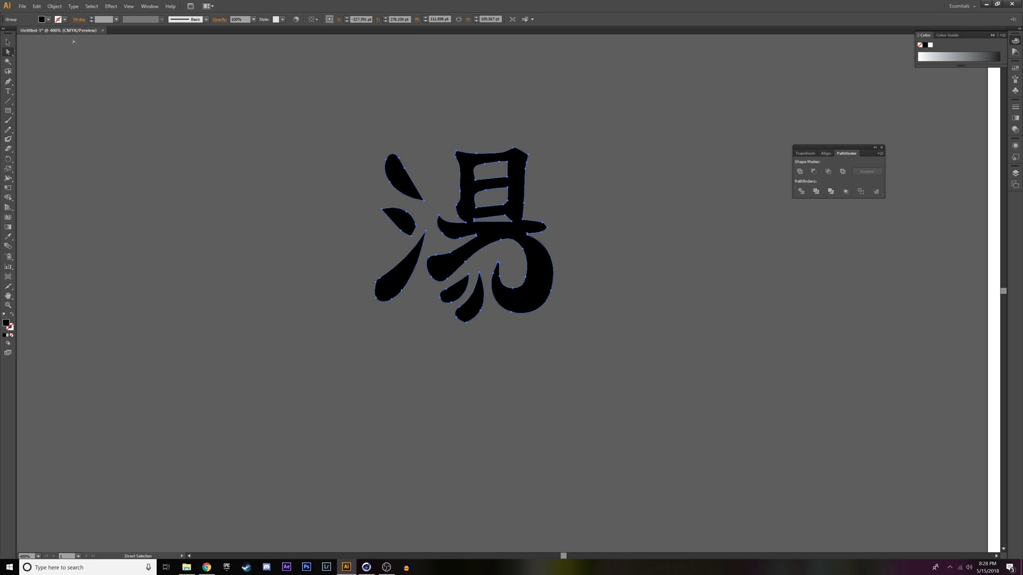
left_click(21, 7)
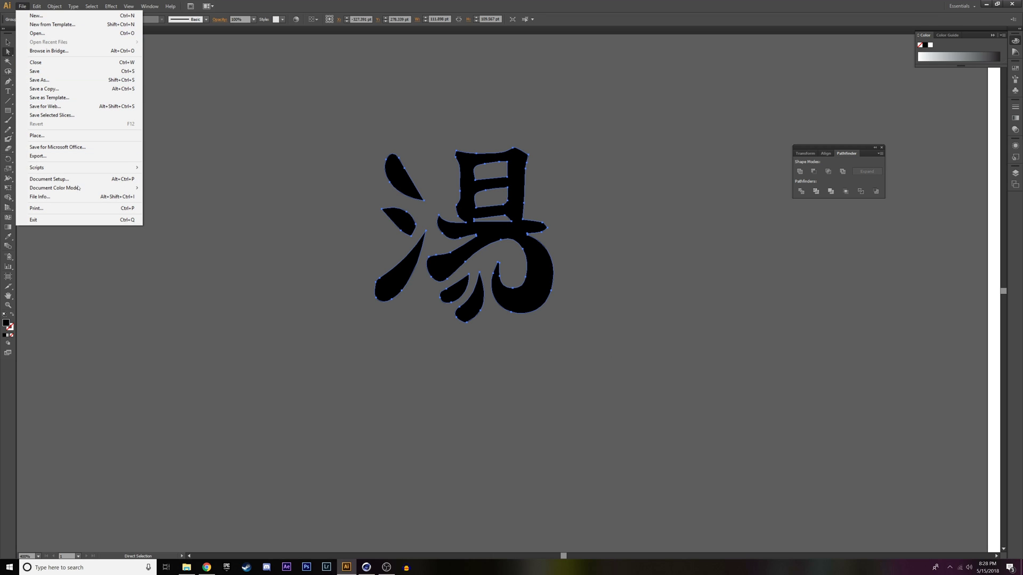
left_click(72, 71)
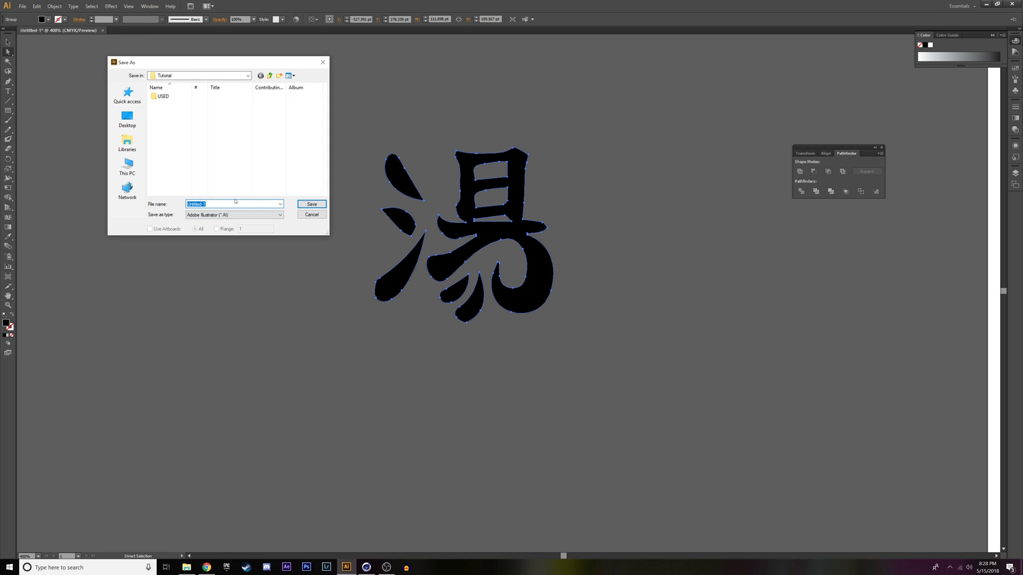
type("Logo")
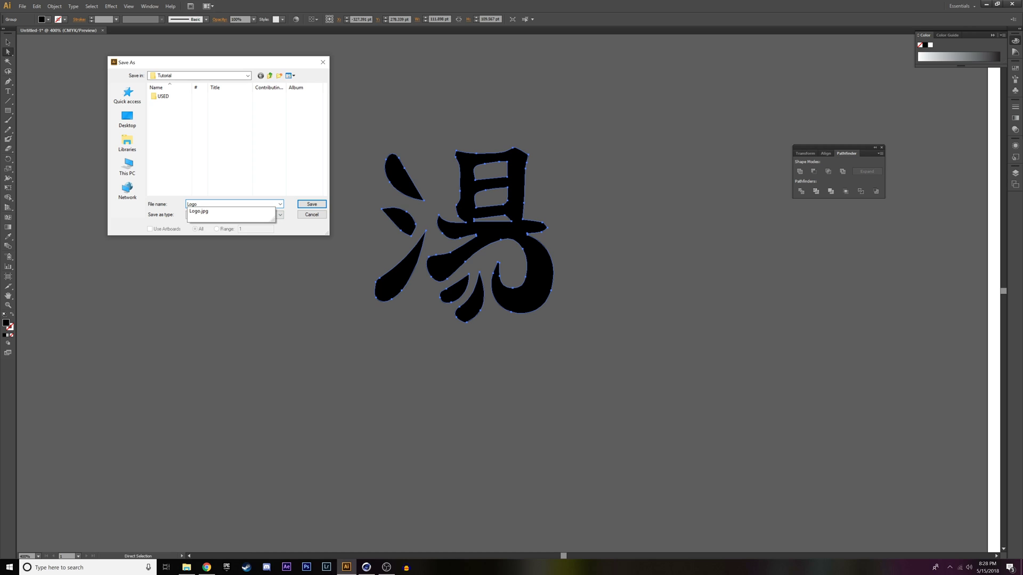
type("_1")
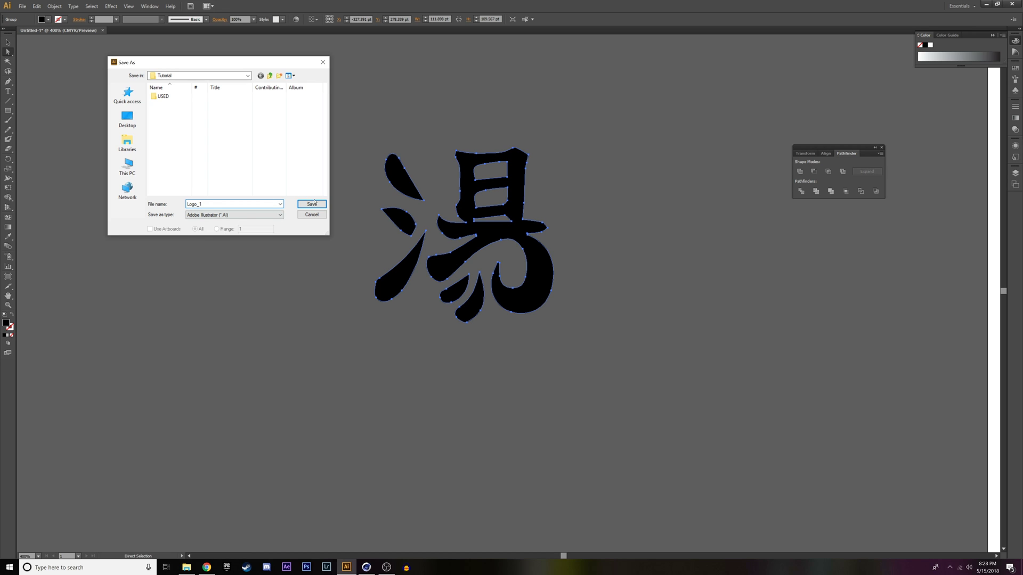
left_click(314, 203)
left_click(316, 205)
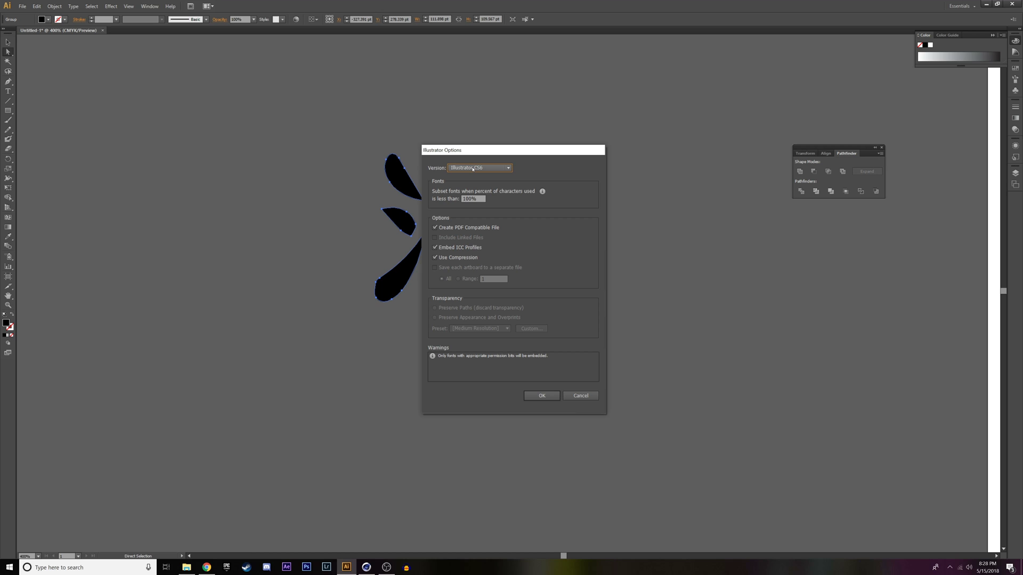
left_click(472, 169)
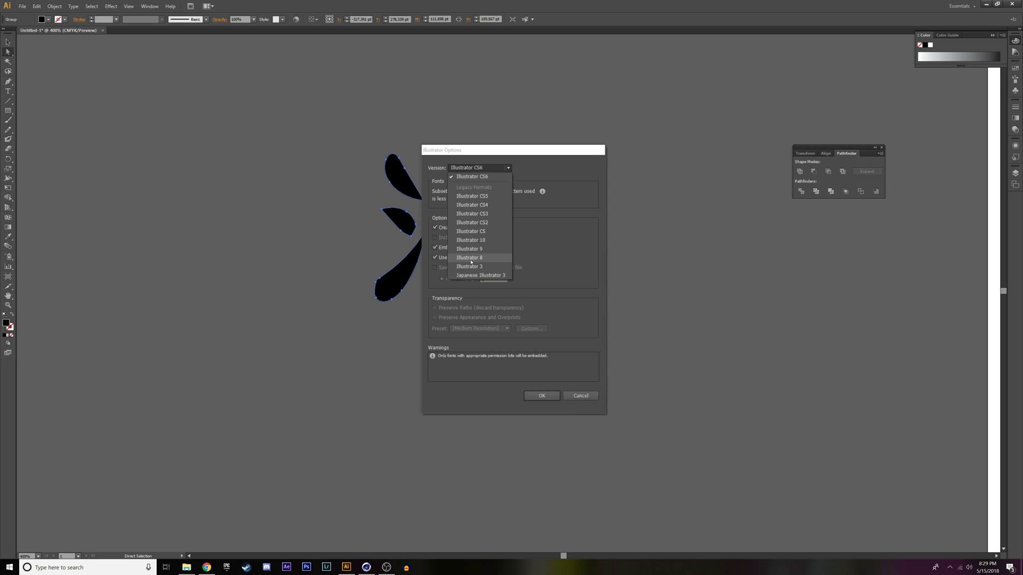
left_click(469, 258)
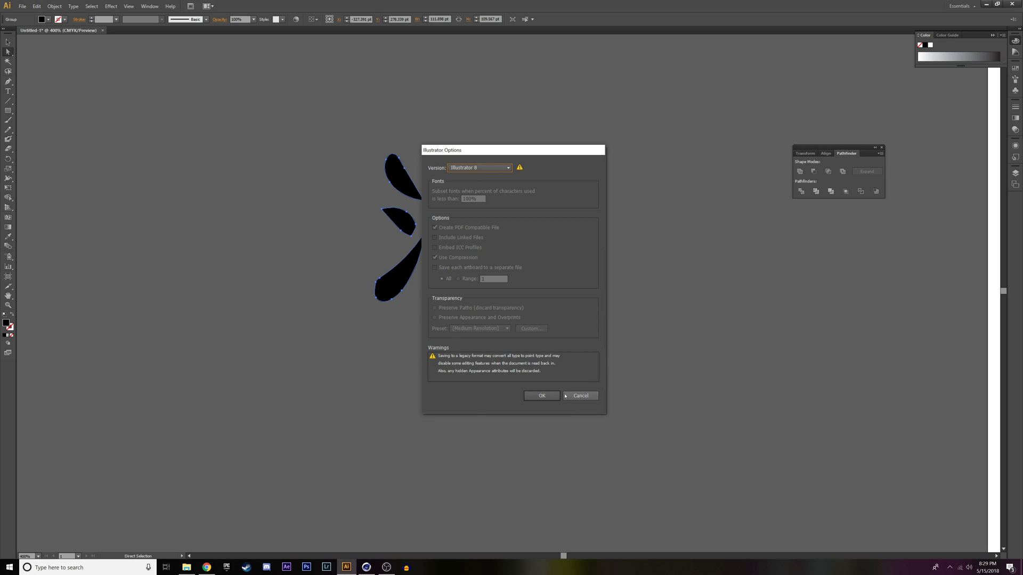
left_click(541, 396)
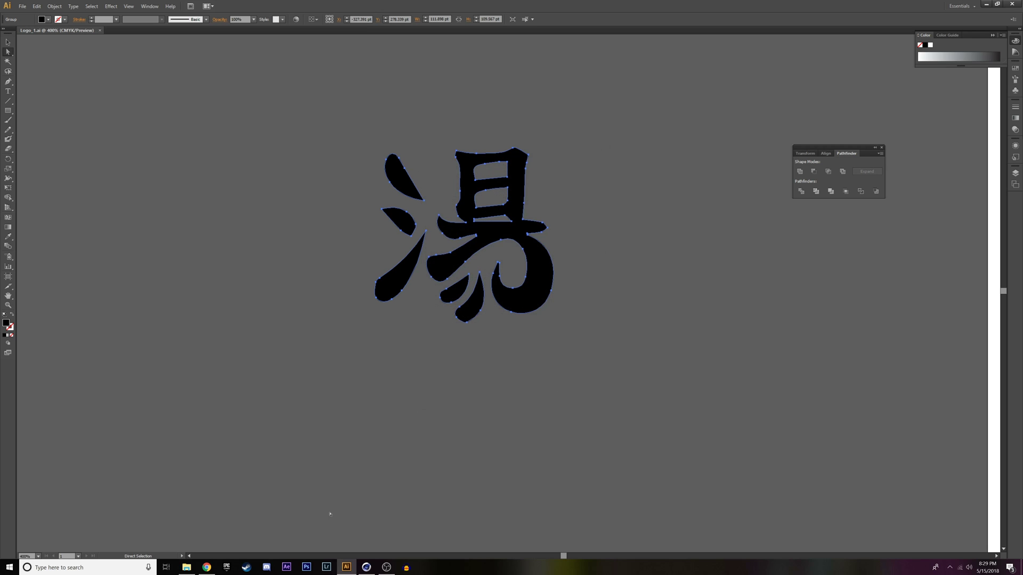
Step: Switch to Cinema 4D and merge the Logo_1 Illustrator file into the scene with Connect Splines off and Group Splines on
left_click(366, 567)
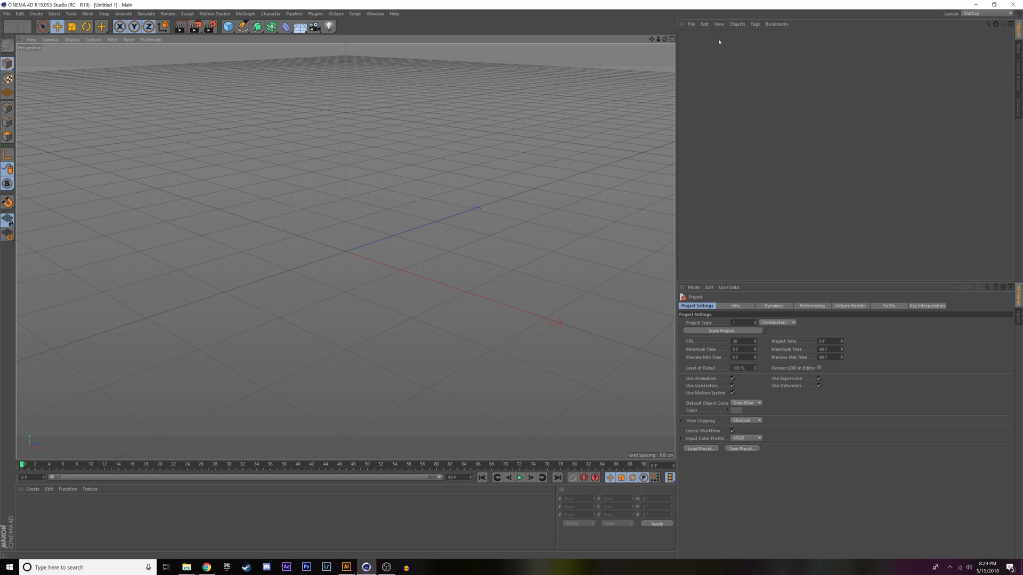
left_click(691, 24)
left_click(713, 36)
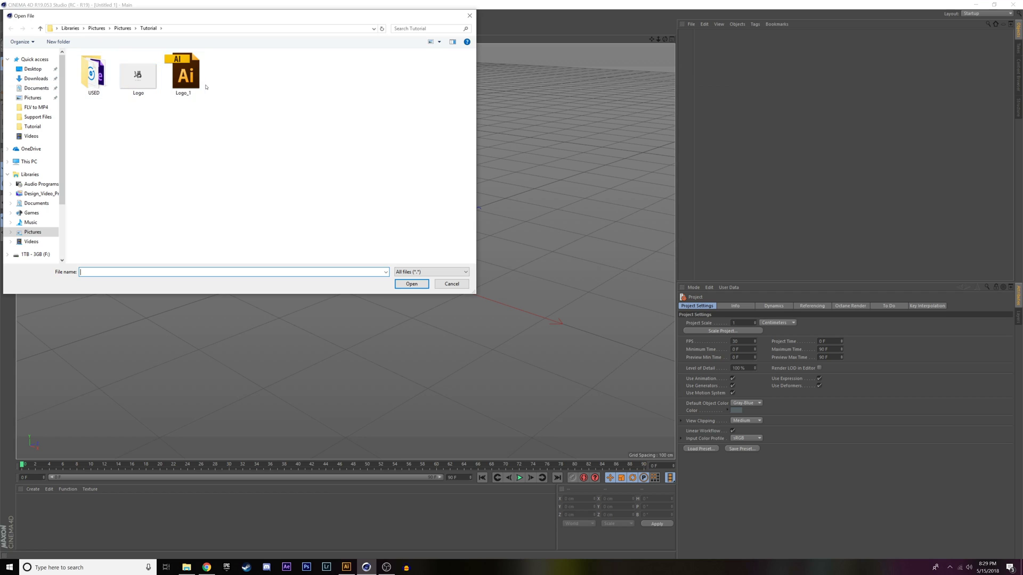
left_click(193, 89)
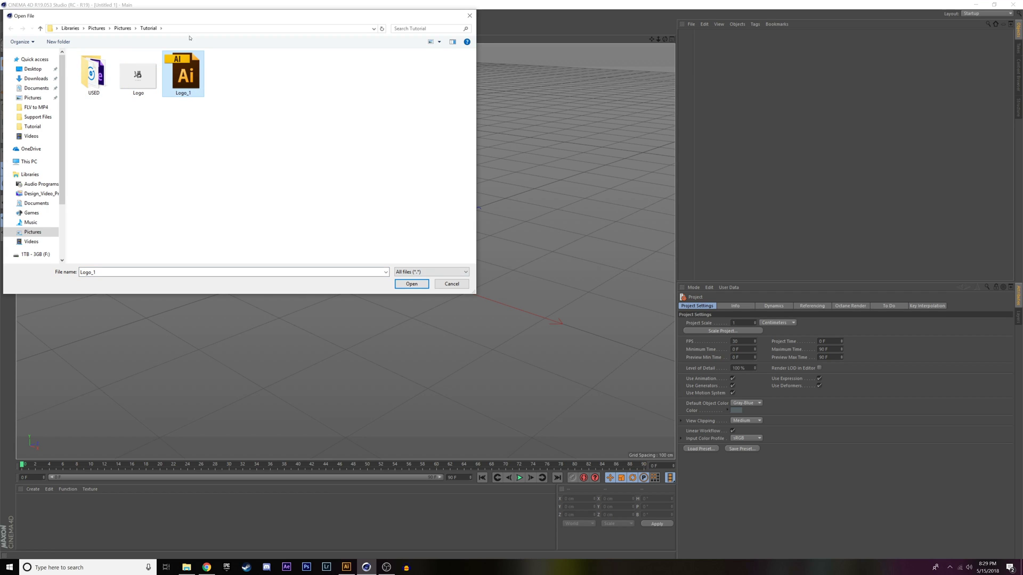
left_click(411, 283)
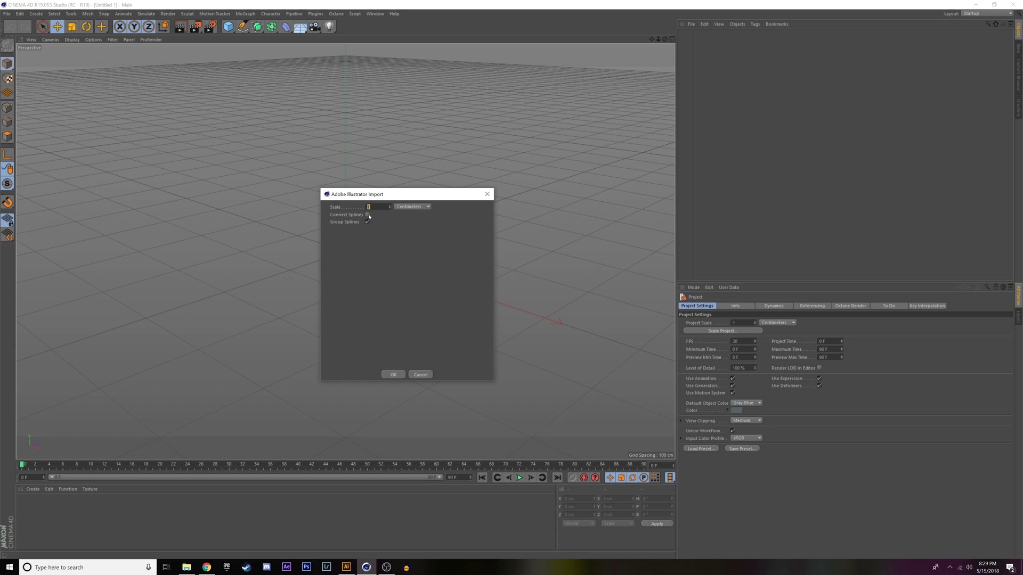
left_click(368, 215)
left_click(368, 214)
left_click(391, 374)
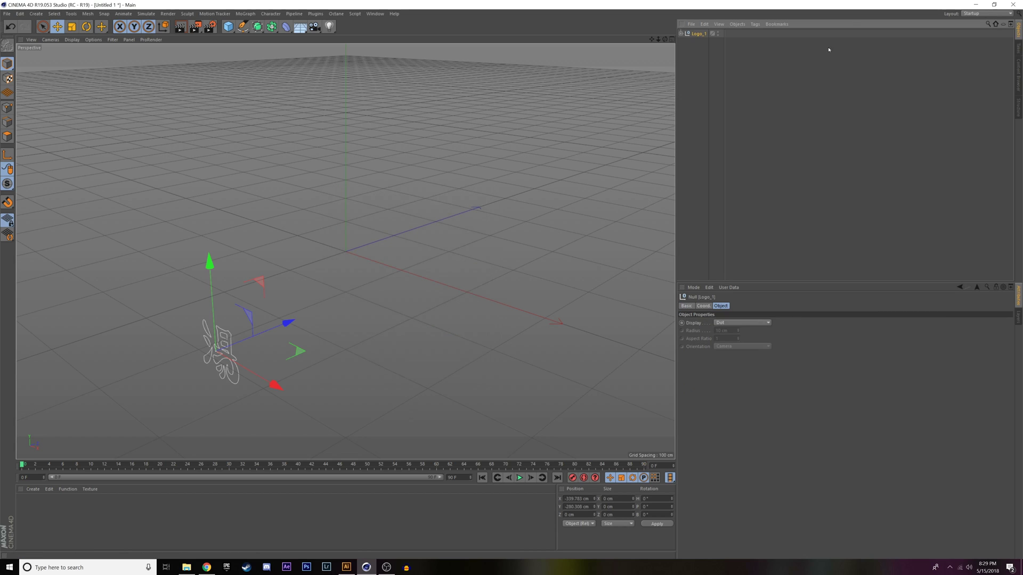
Step: Add an Extrude generator and make the Logo_1 group its child
left_click_drag(657, 49, 62, 424, "alt")
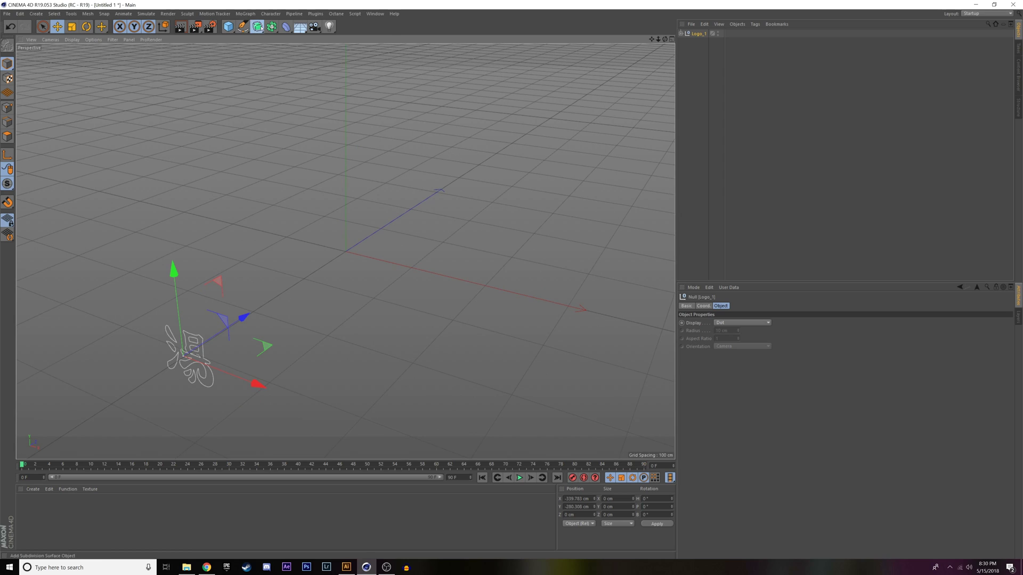
left_click_drag(258, 26, 346, 36)
left_click_drag(698, 42, 697, 35)
left_click(699, 33)
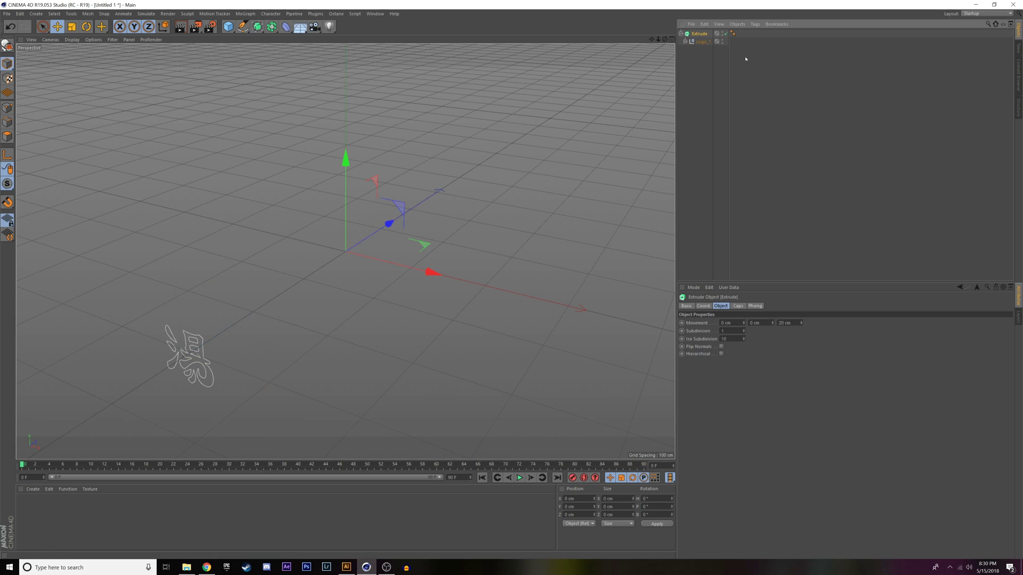
Step: Set the Logo_1 group's X and Y positions to 0 cm
left_click(702, 42)
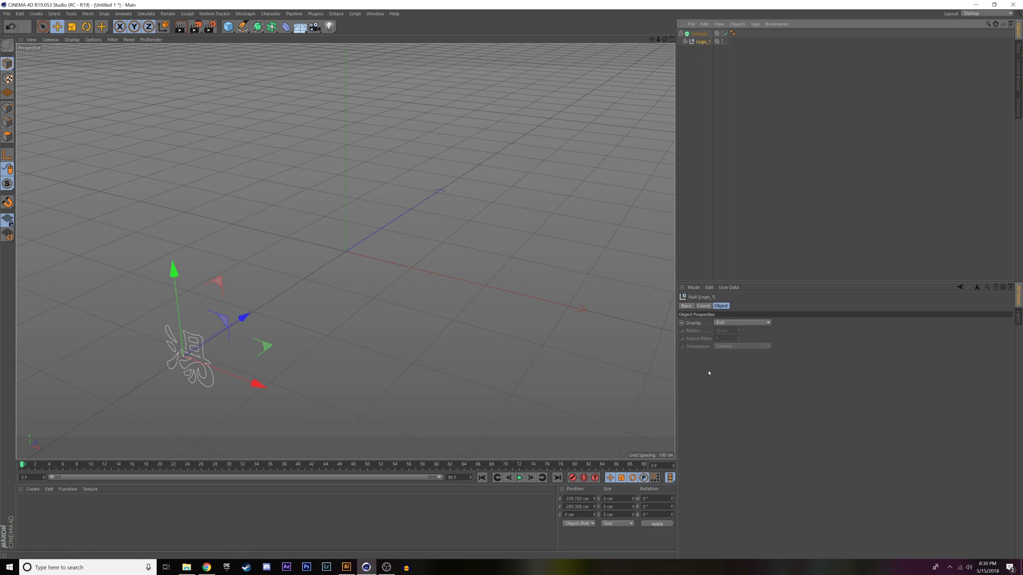
left_click(703, 306)
double_click(709, 323)
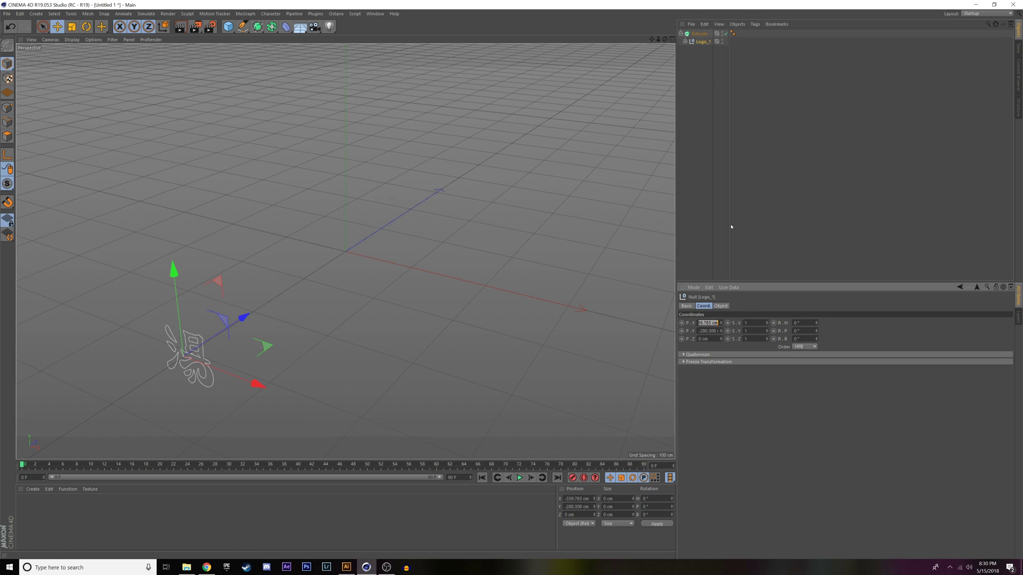
type("0")
key("Tab")
type("0")
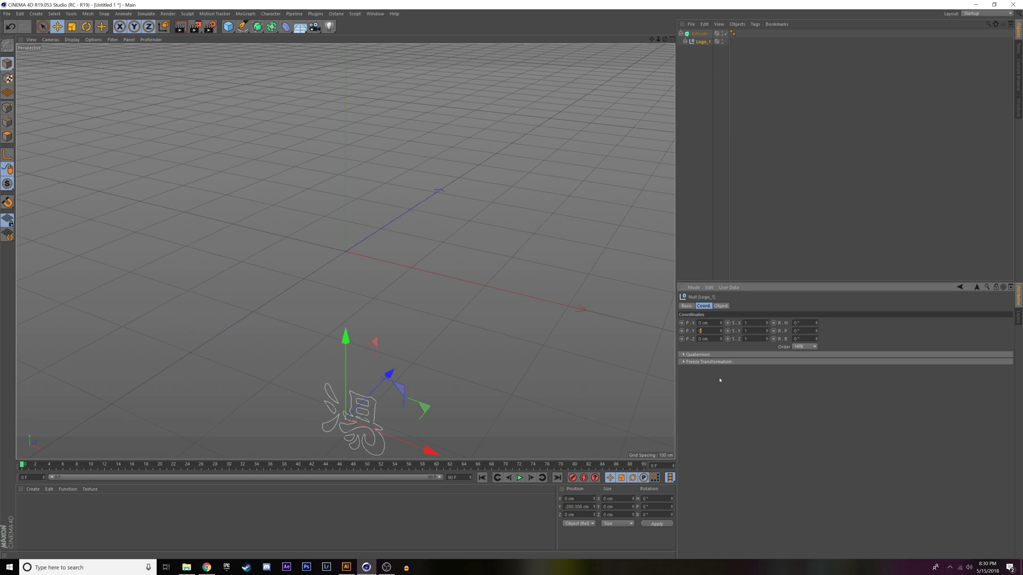
key("Return")
Step: Examine the splines grouped under Logo_1 in the Extrude, selecting all the paths together and several individually
left_click(711, 34)
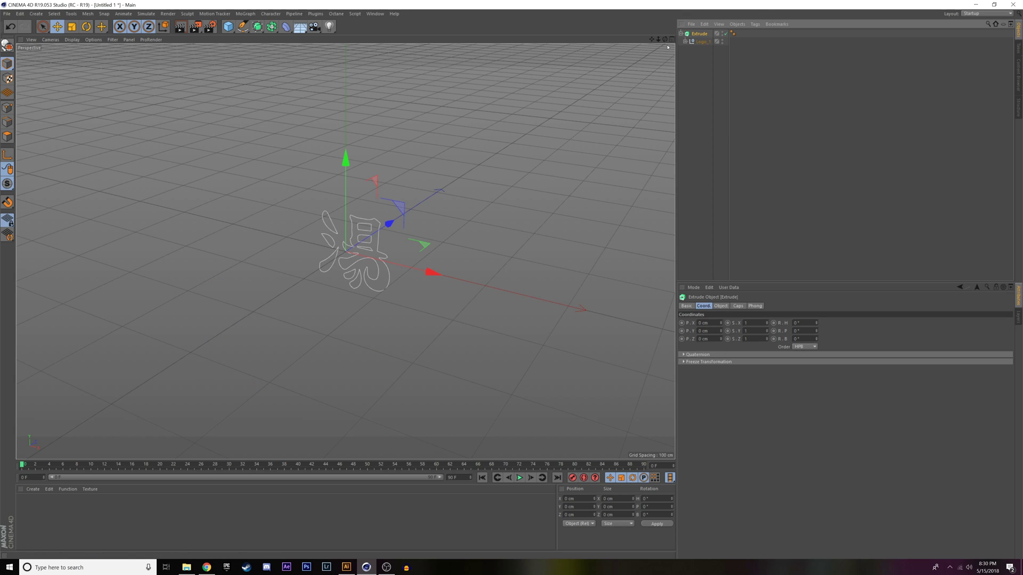
scroll(345, 251, "up", 5)
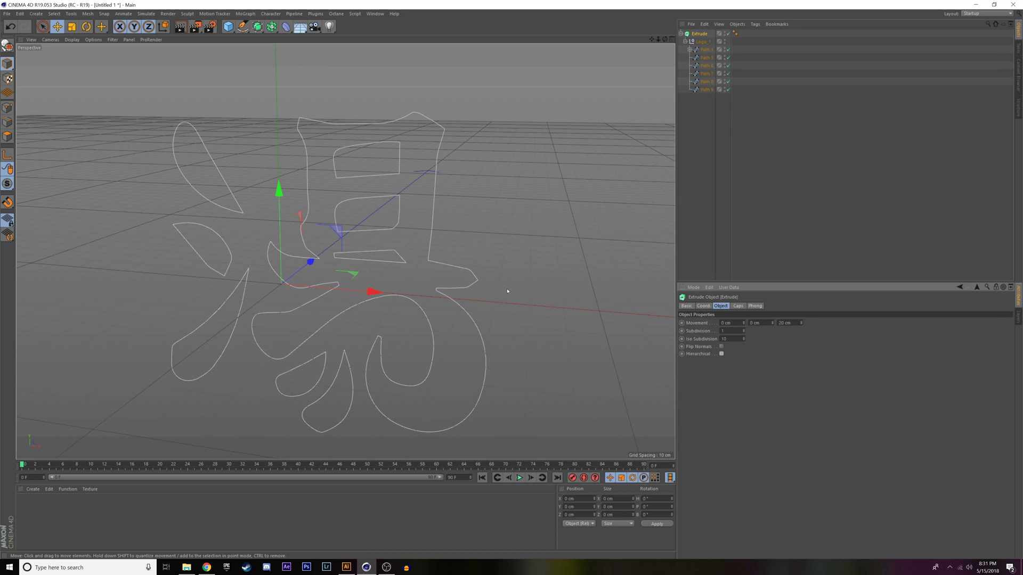
left_click(702, 41)
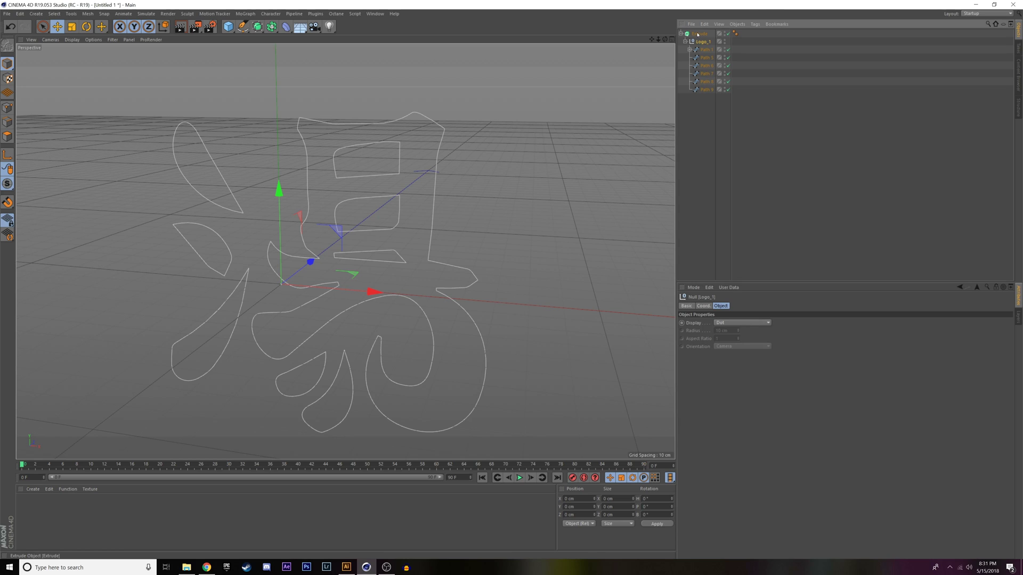
left_click(698, 34)
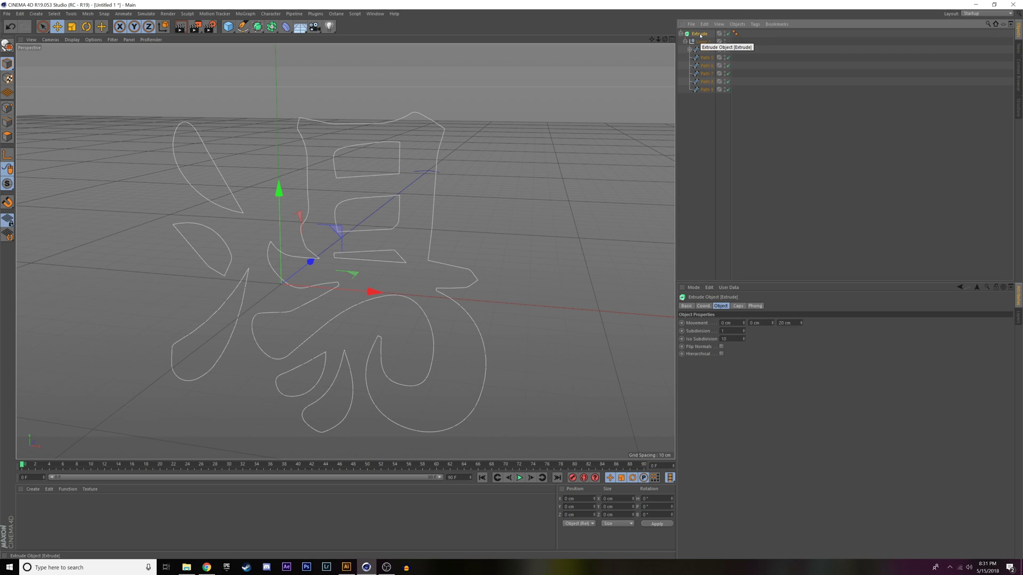
left_click(706, 49)
left_click(710, 89, "shift")
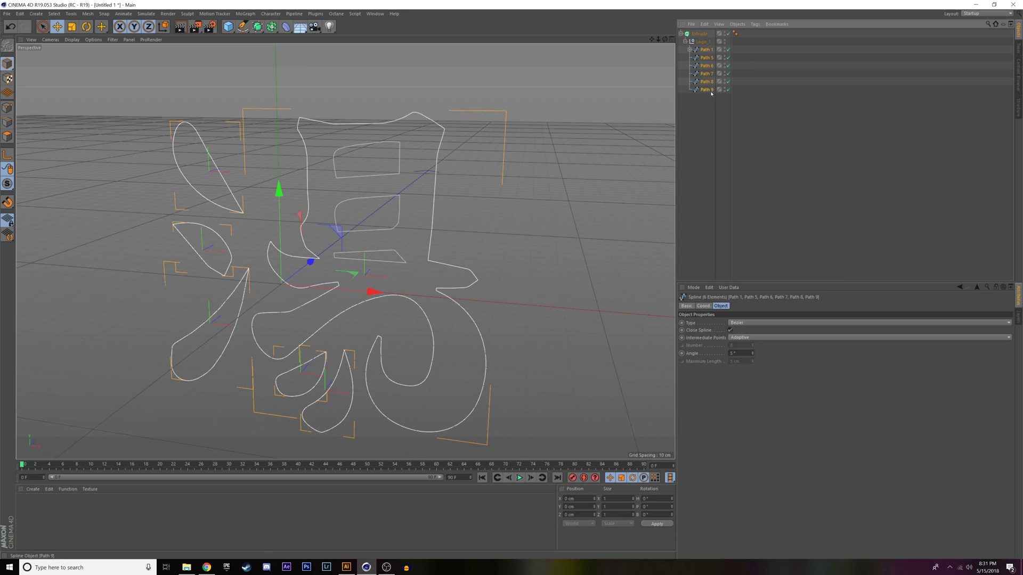
left_click(706, 89)
left_click(706, 73)
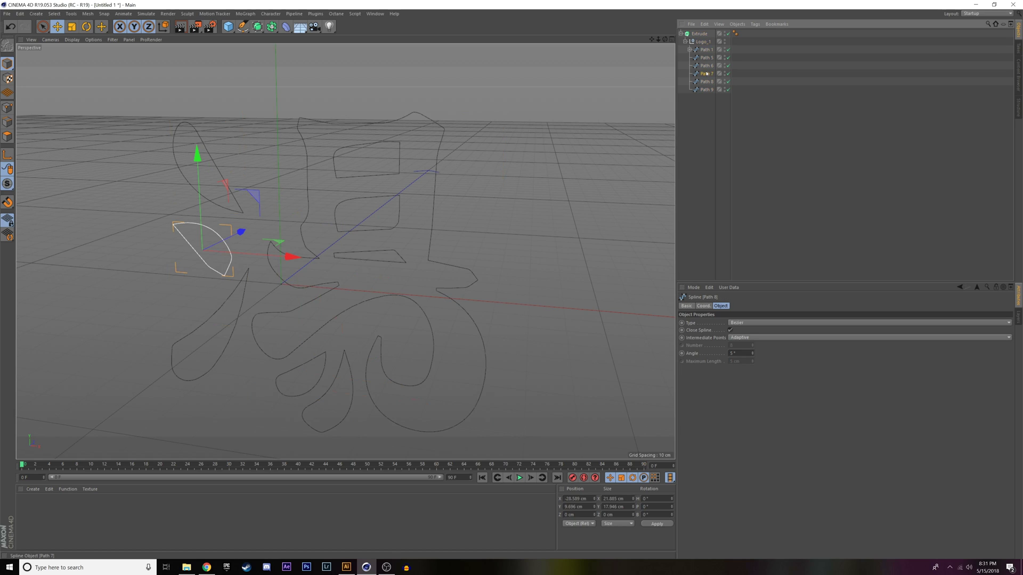
left_click(706, 57)
left_click(706, 49)
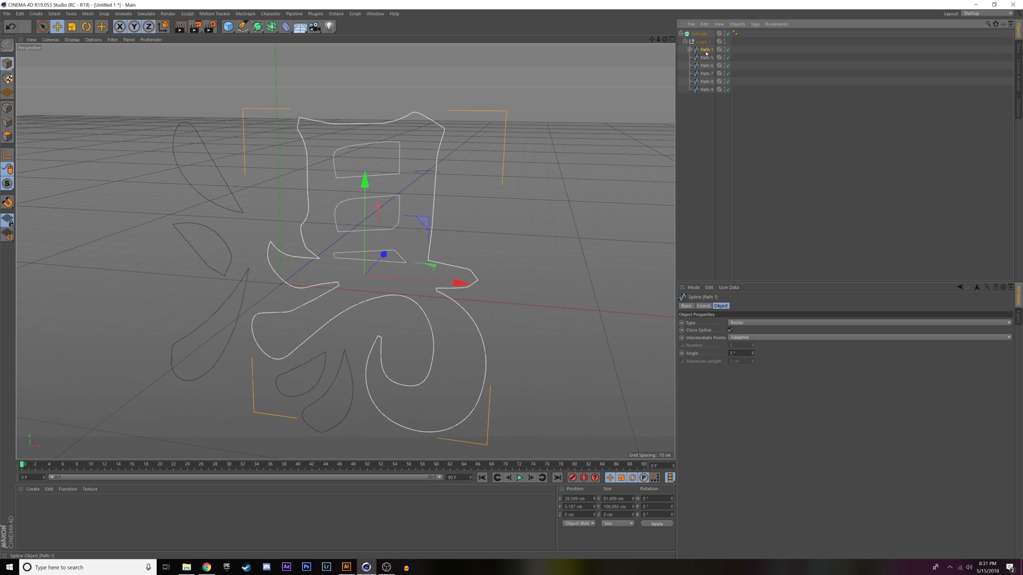
left_click(706, 89, "shift")
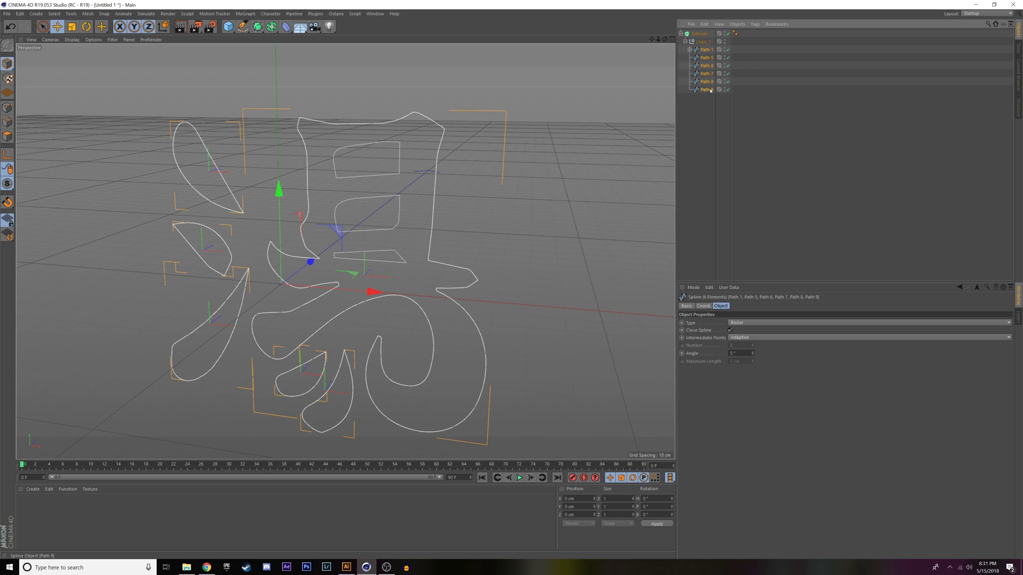
right_click(710, 90)
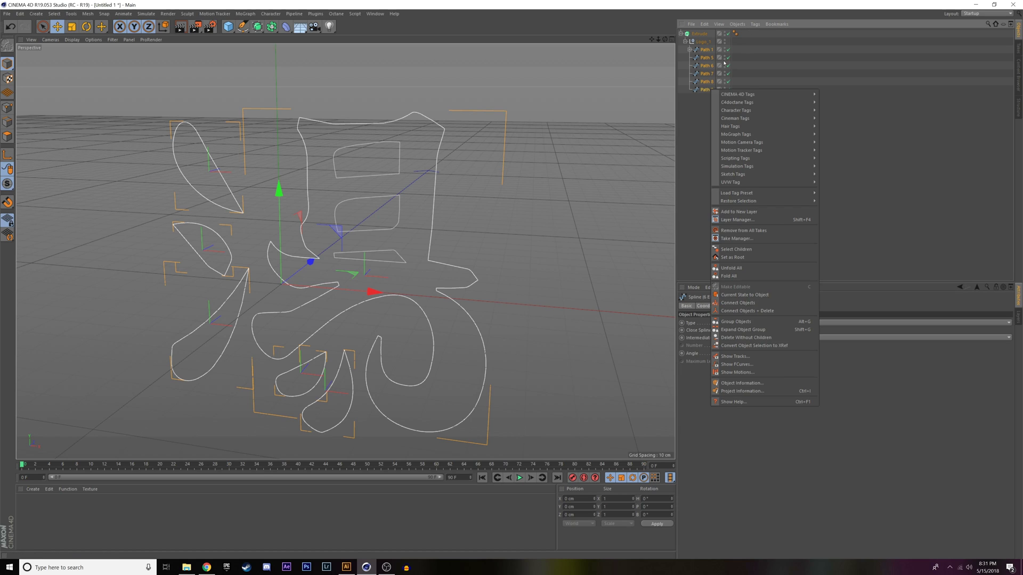
left_click(699, 34)
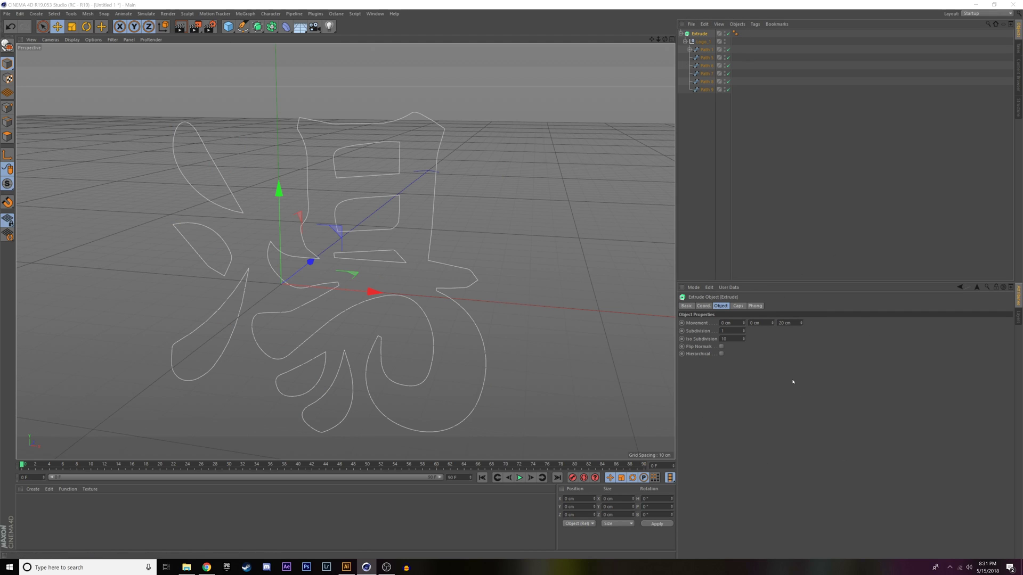
Step: Try placing Path 1 directly under the Extrude, outside the Logo_1 group, and undo the move
left_click(706, 50)
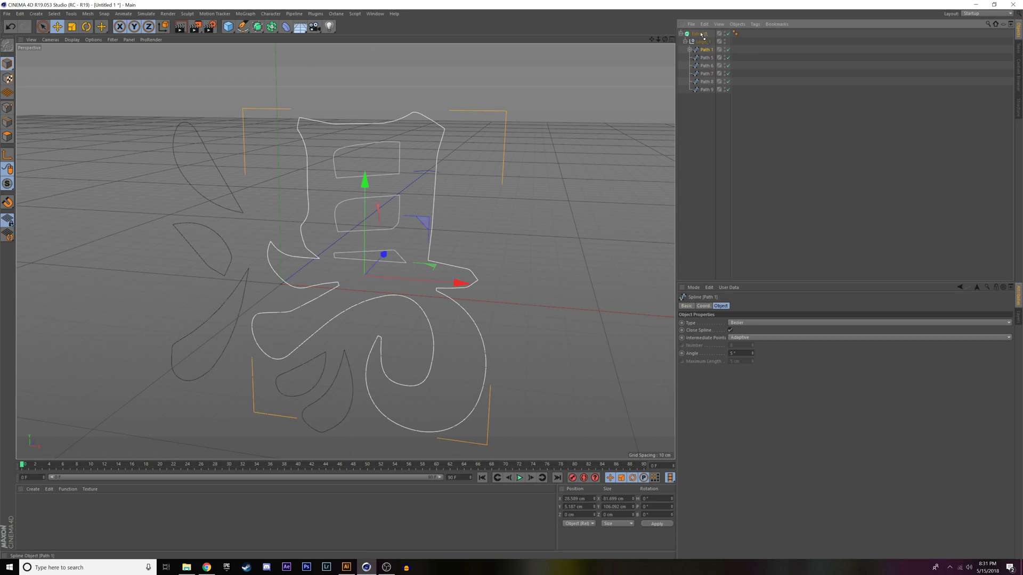
left_click_drag(701, 35, 672, 42)
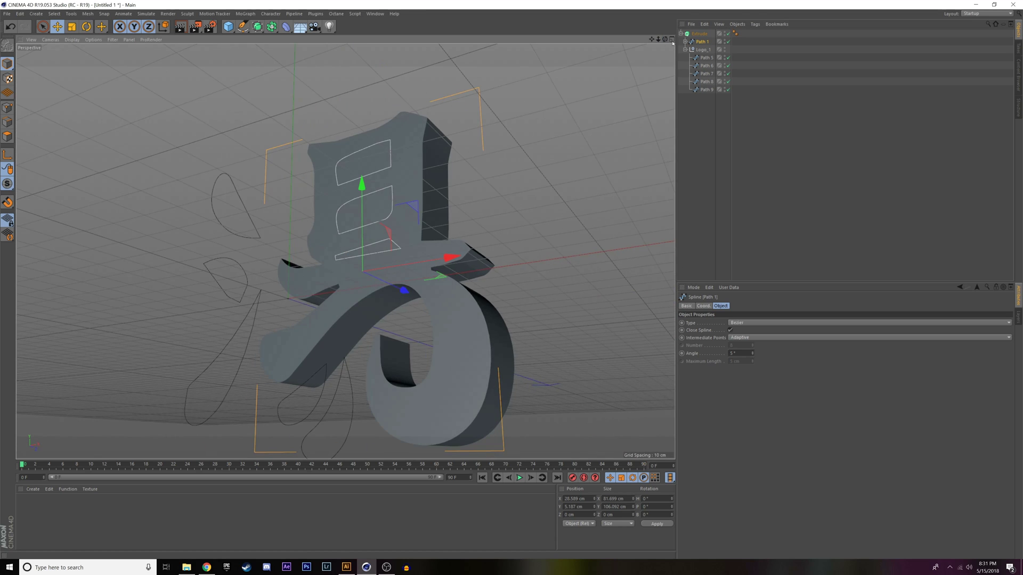
left_click(706, 57)
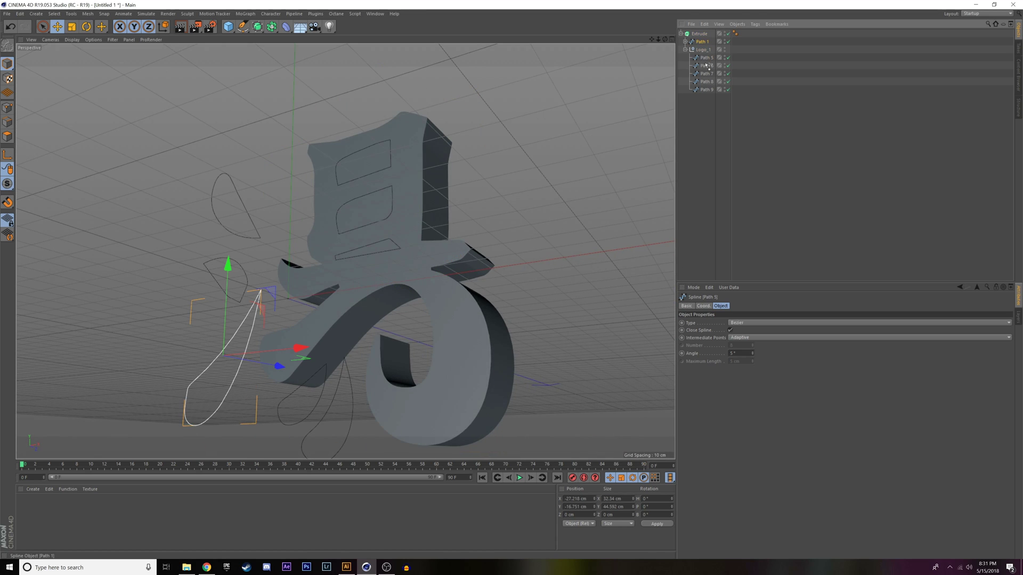
key("ctrl+z")
key("ctrl+z")
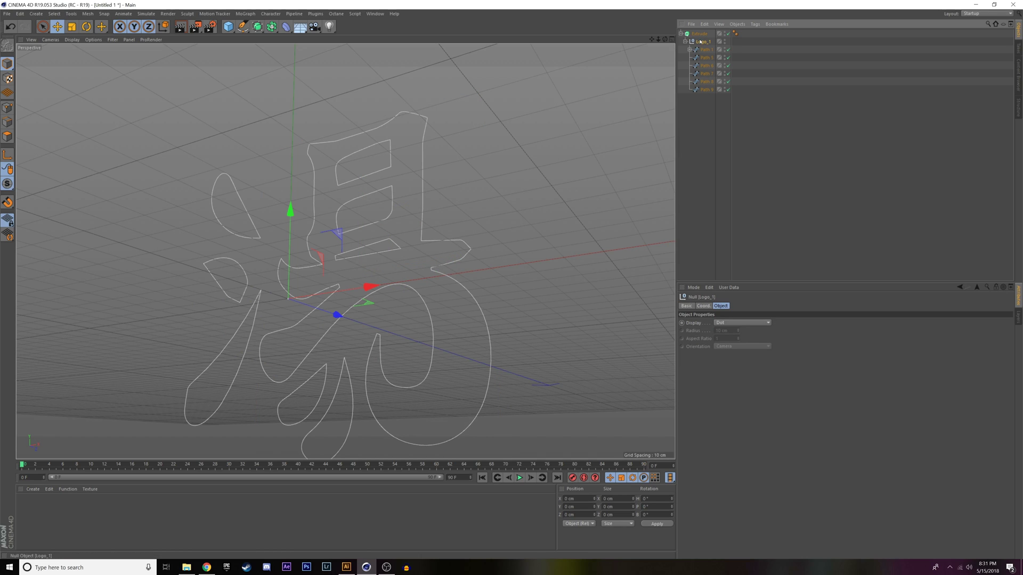
Step: Enable Hierarchical on the Extrude object so that all the splines inside the Logo_1 group are extruded
left_click(704, 49)
left_click(701, 41)
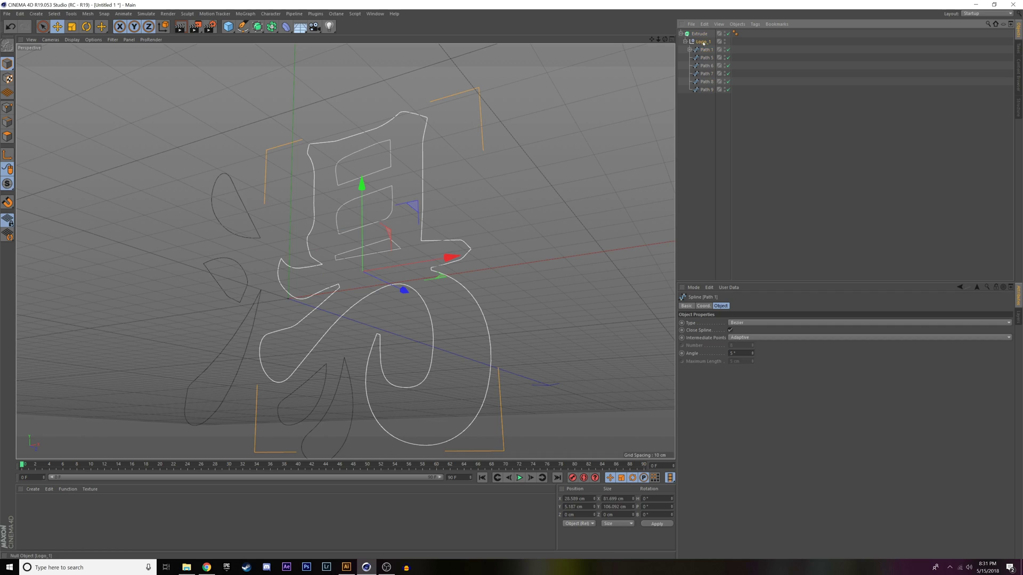
left_click(697, 35)
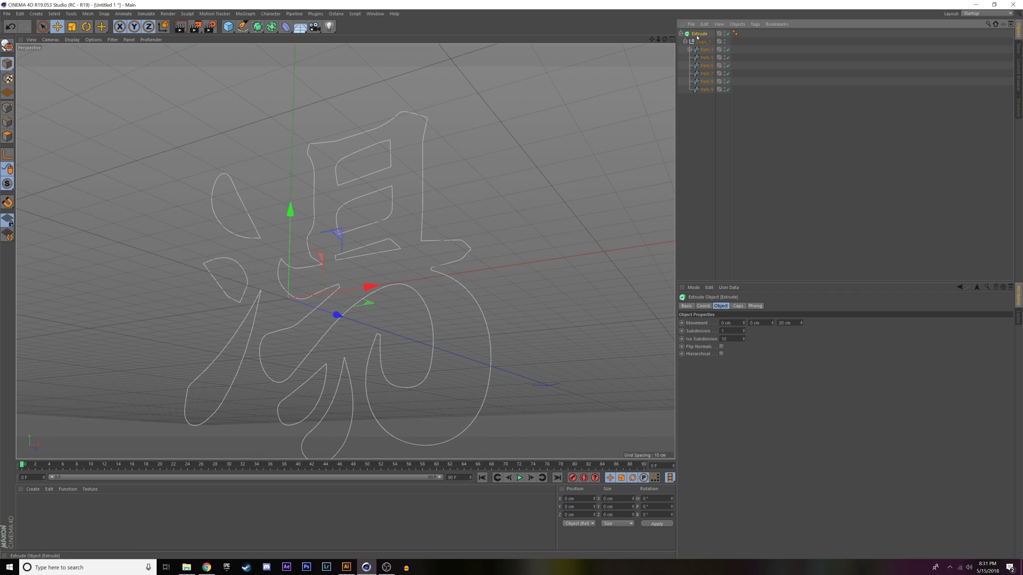
left_click(721, 354)
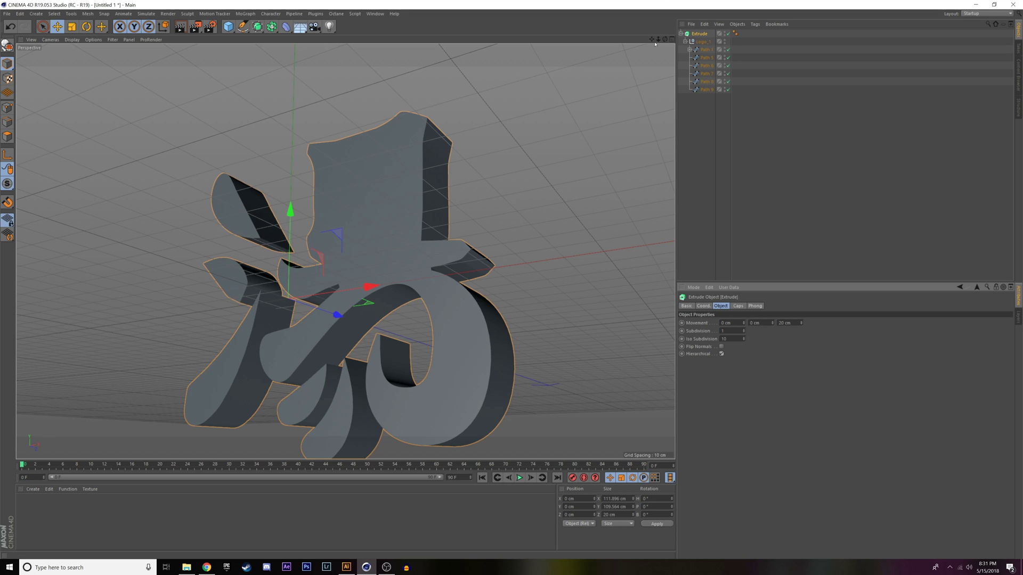
left_click_drag(665, 44, 650, 46)
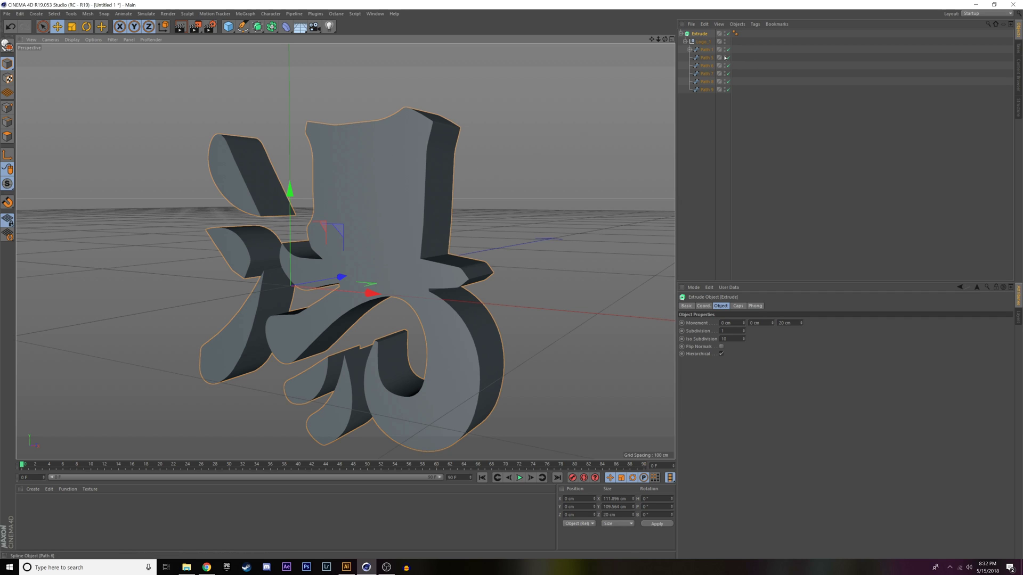
Step: Disable and re-enable the Extrude generator to compare the flat splines with the extruded logo
key("q")
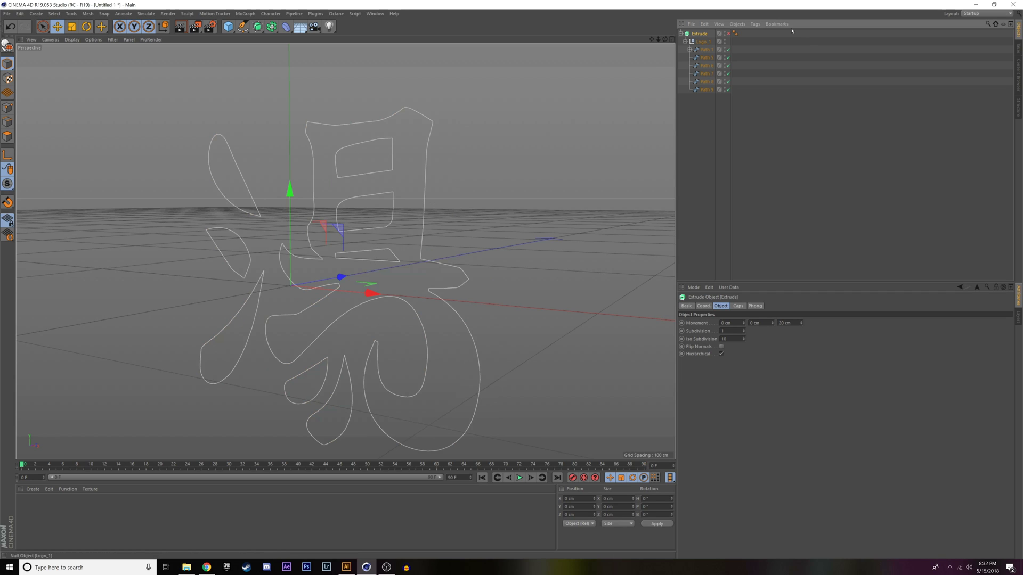
key("q")
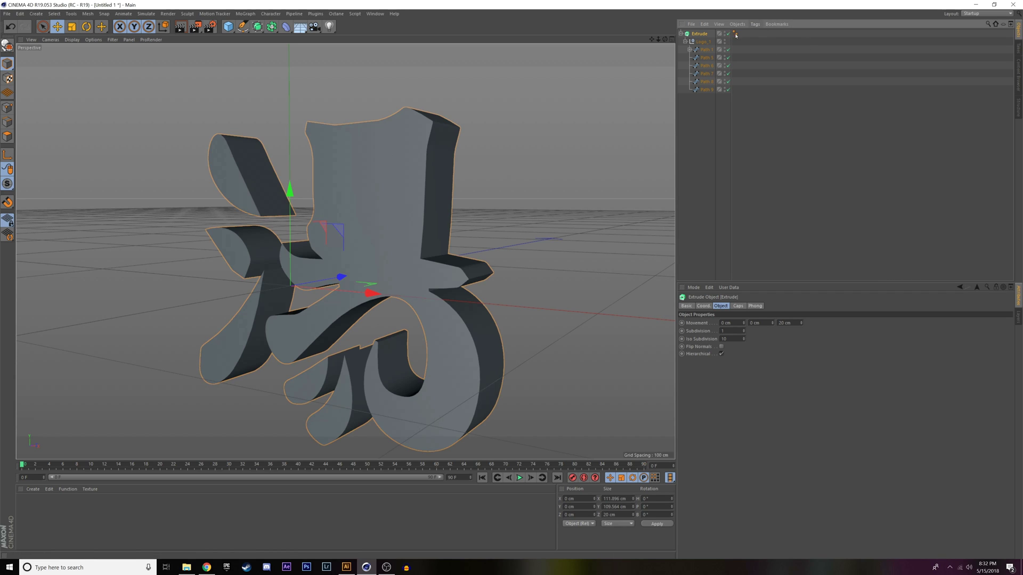
mouse_move(341, 219)
left_mouse_down("alt")
mouse_move(345, 251)
mouse_move(336, 224)
left_mouse_up("alt")
scroll(345, 251, "up", 5)
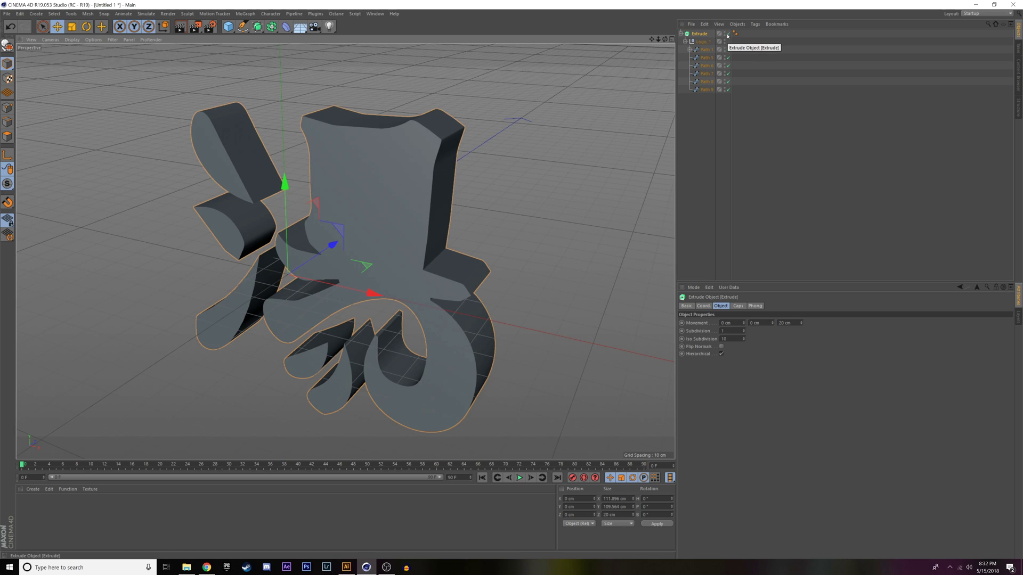
Step: Combine all the splines in the Logo_1 group, Path 1 through Path 9, with Connect Objects + Delete
left_click(704, 49)
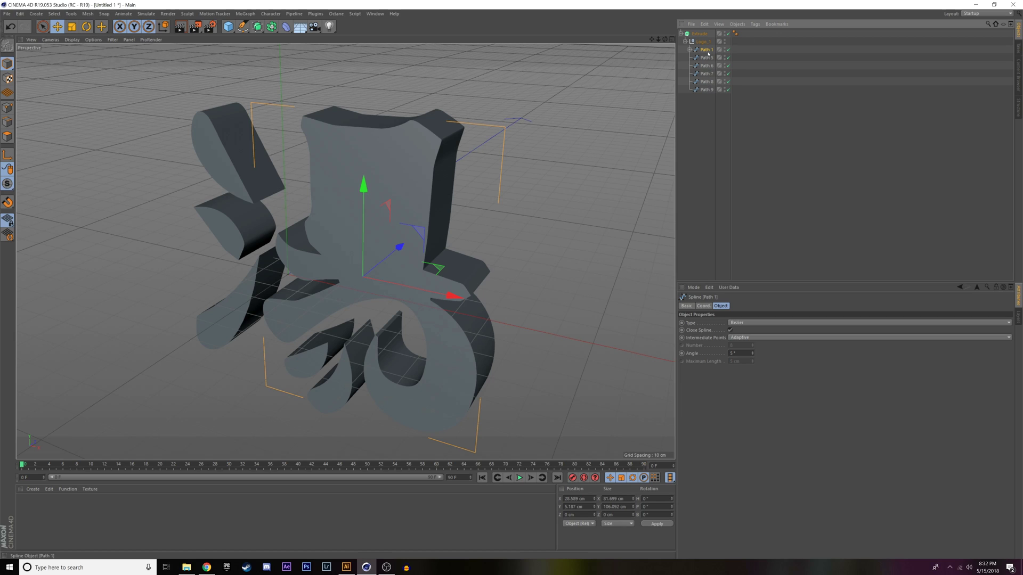
left_click(712, 89, "shift")
right_click(712, 90)
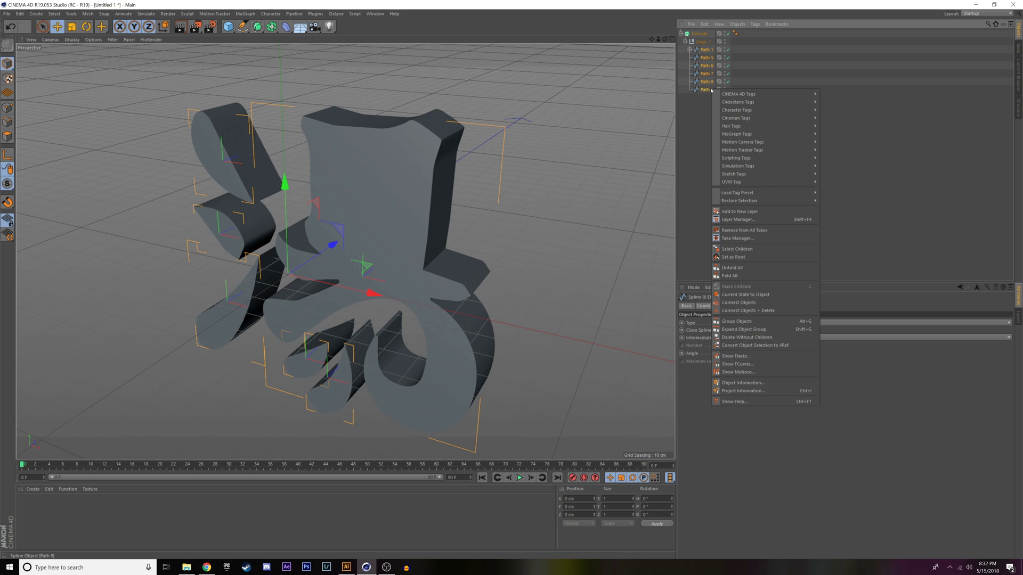
left_click(751, 310)
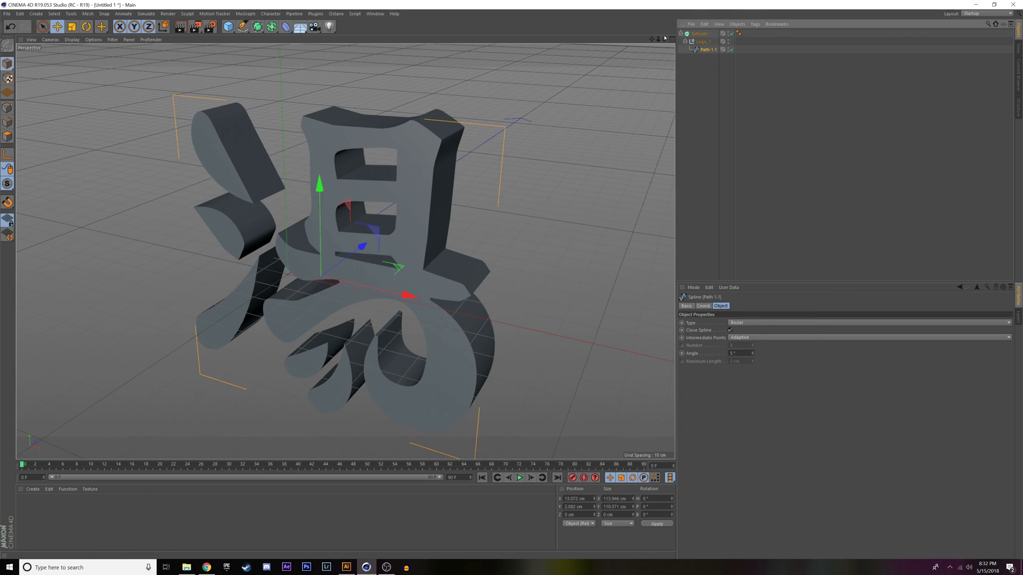
Step: Change the viewport display to shading with lines and inspect the extruded logo's edges from several angles
left_click_drag(303, 259, 359, 178, "alt")
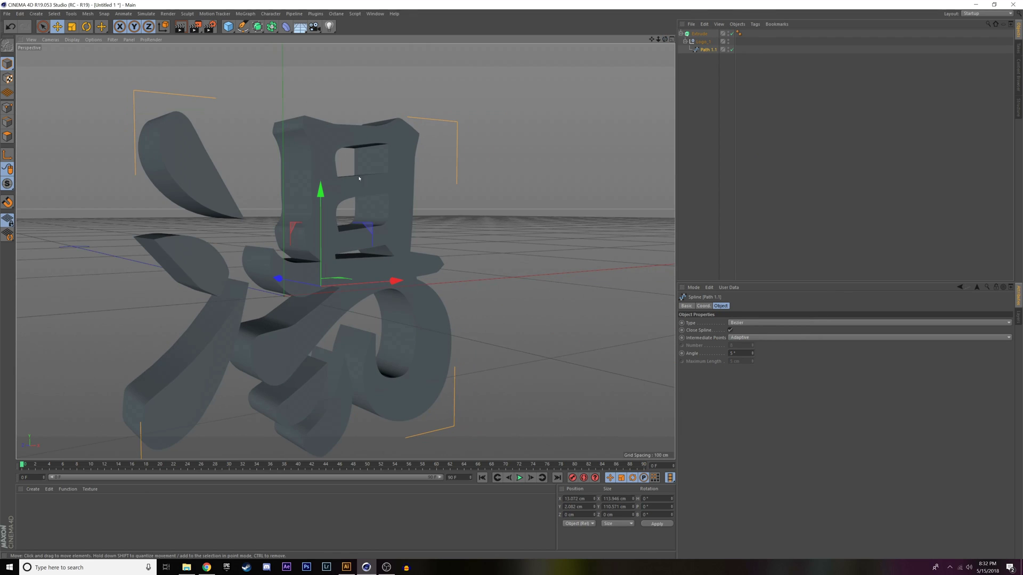
left_click(93, 40)
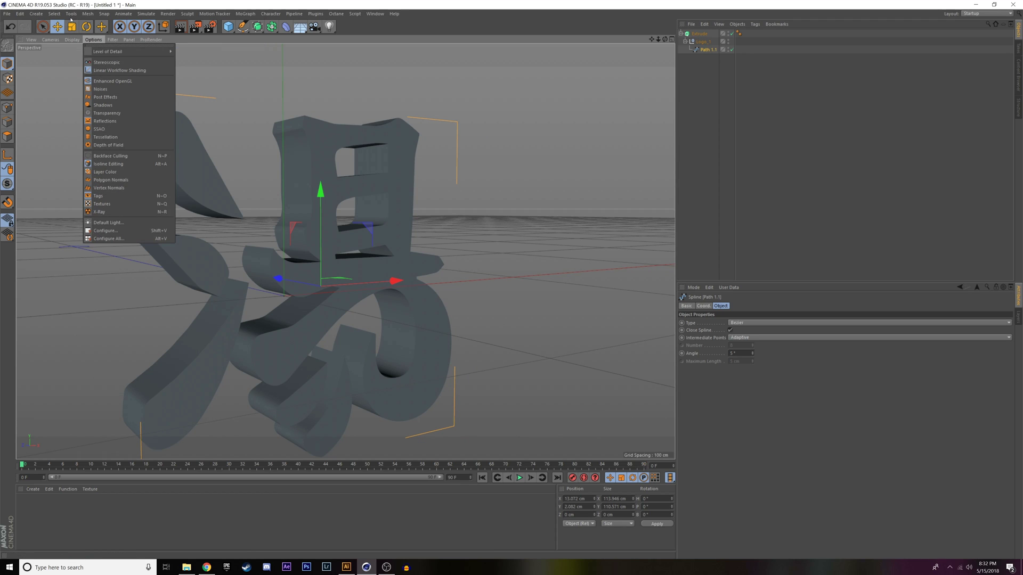
mouse_move(72, 39)
left_click(90, 63)
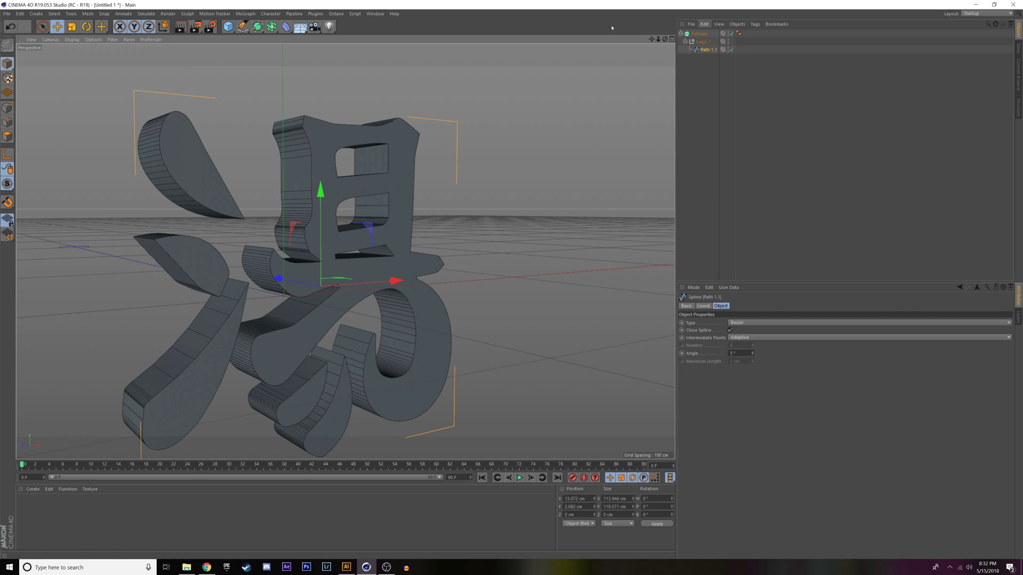
left_click_drag(665, 39, 629, 85)
left_click_drag(345, 251, 405, 245, "alt")
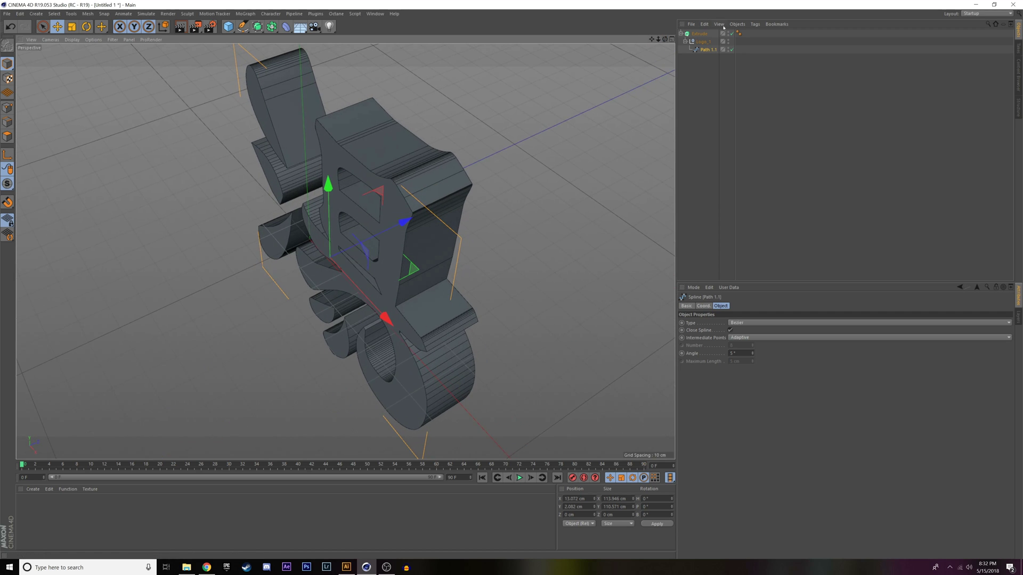
left_click_drag(649, 47, 596, 90, "alt")
Step: Set the Extrude's start and end caps to Fillet Cap with a radius of 1 cm each
left_click(699, 33)
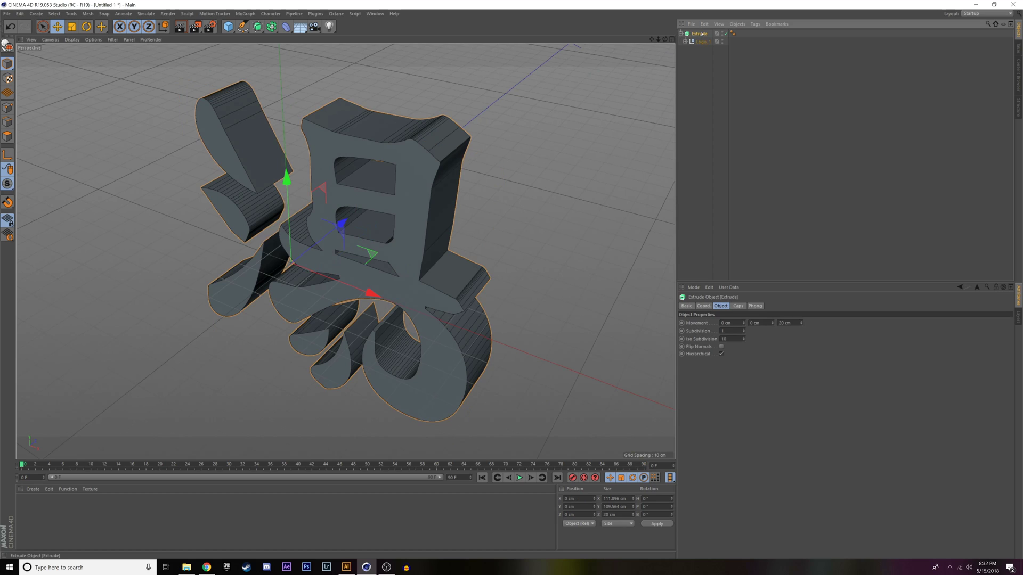
left_click(738, 306)
left_click(754, 322)
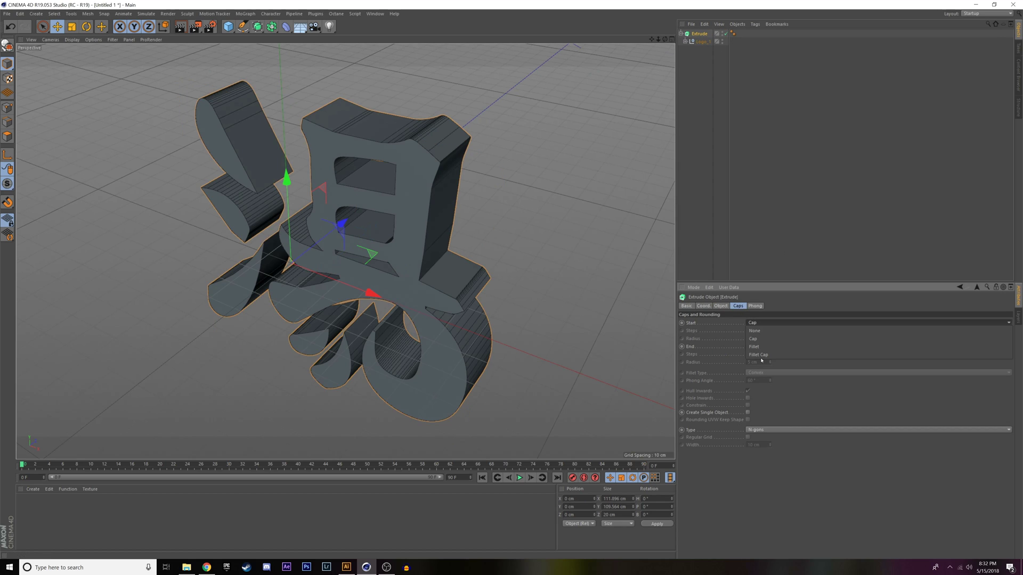
left_click(765, 353)
left_click(767, 349)
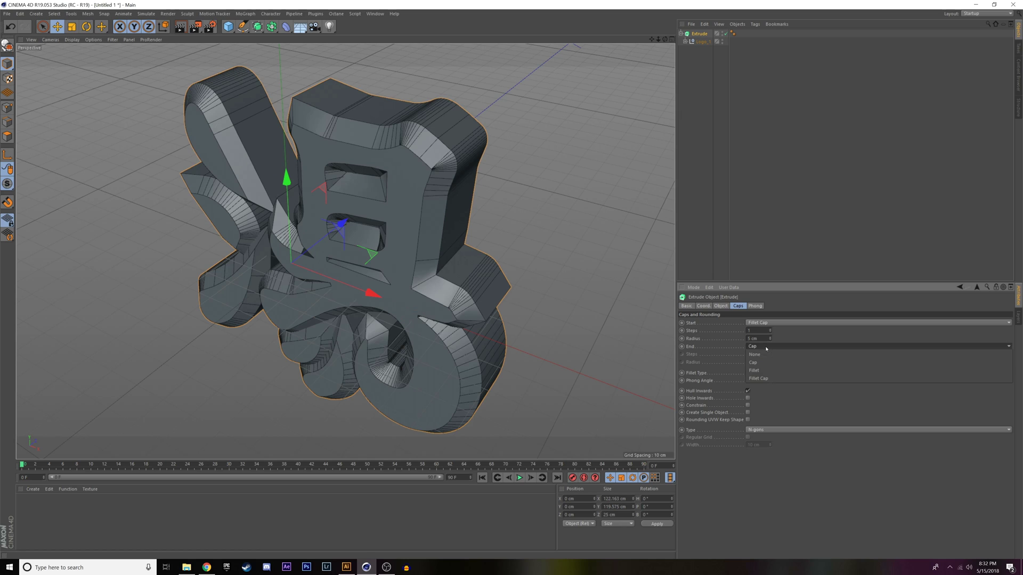
left_click(769, 379)
double_click(751, 338)
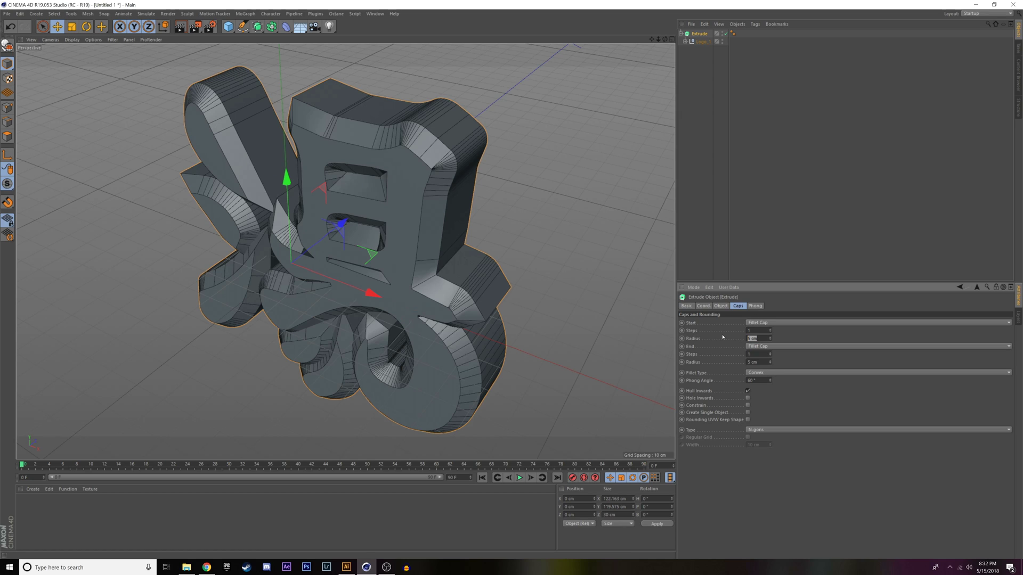
type("11")
key("Return")
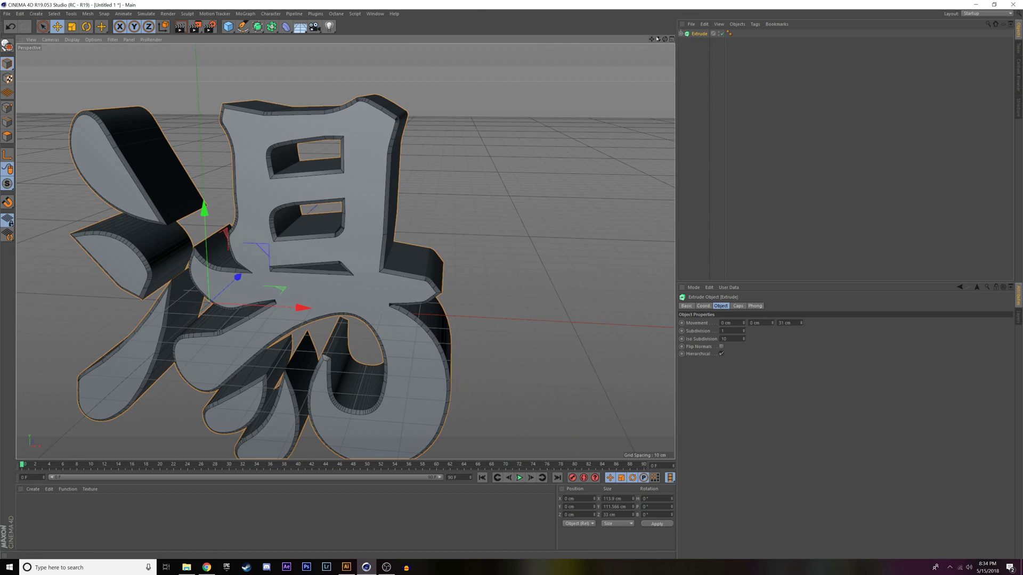
Step: Create a new material and set its color to turquoise green with hue 166° and saturation about 75%
left_click_drag(657, 39, 523, 176)
double_click(34, 510)
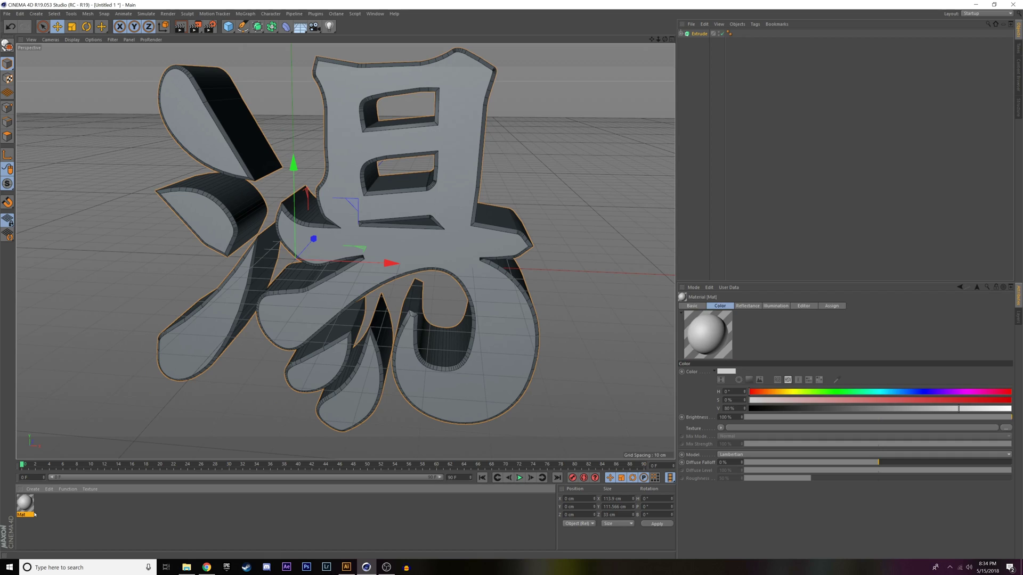
double_click(28, 506)
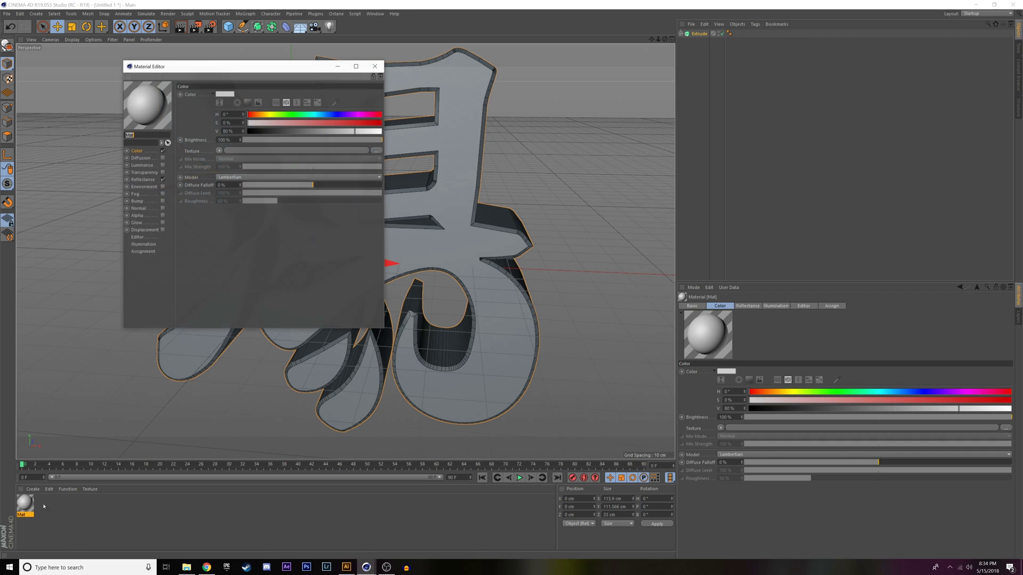
left_click(308, 114)
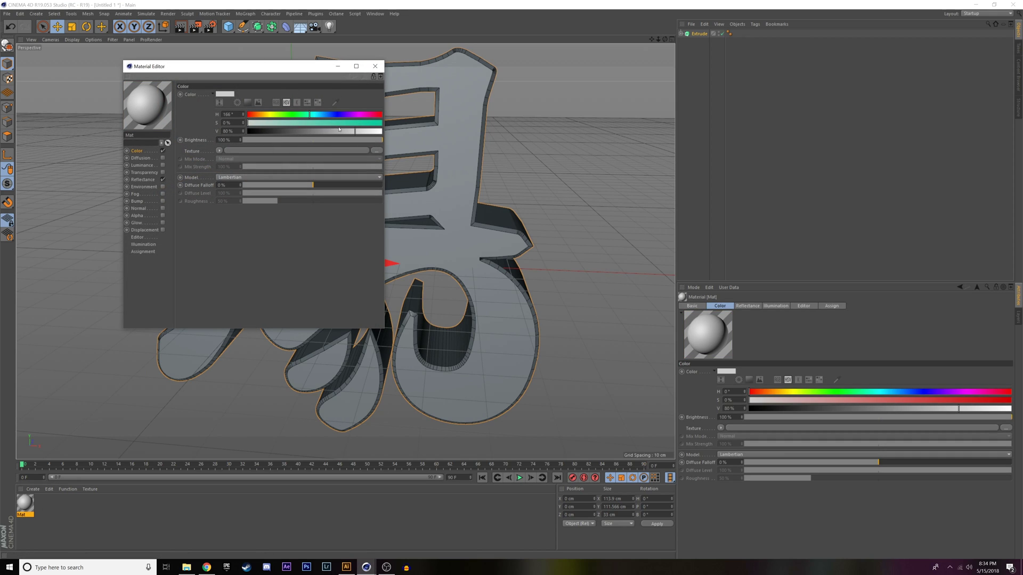
left_click(348, 122)
left_click(375, 66)
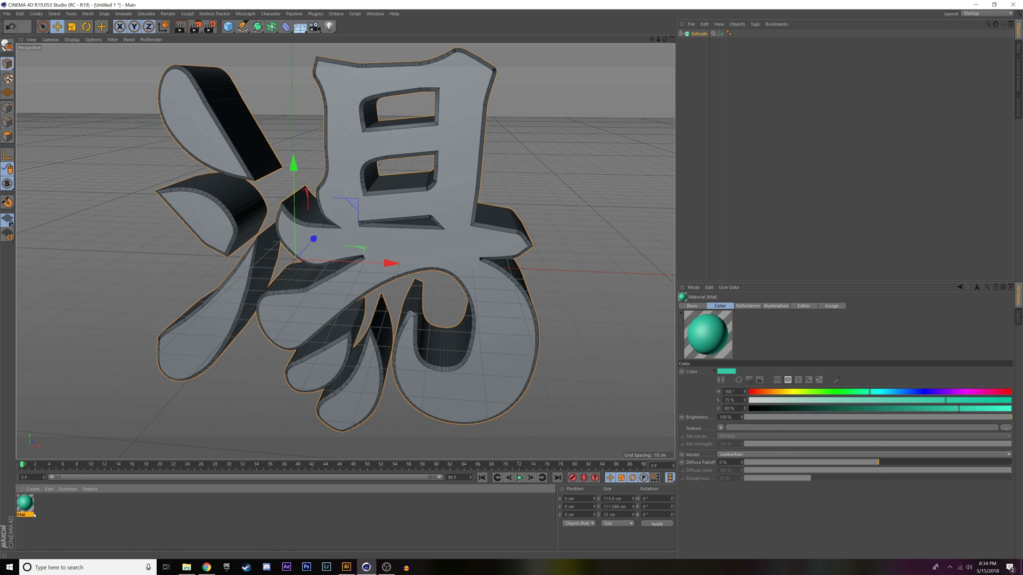
Step: Apply the green material to the extruded logo and render the perspective view
left_click_drag(192, 337, 195, 335)
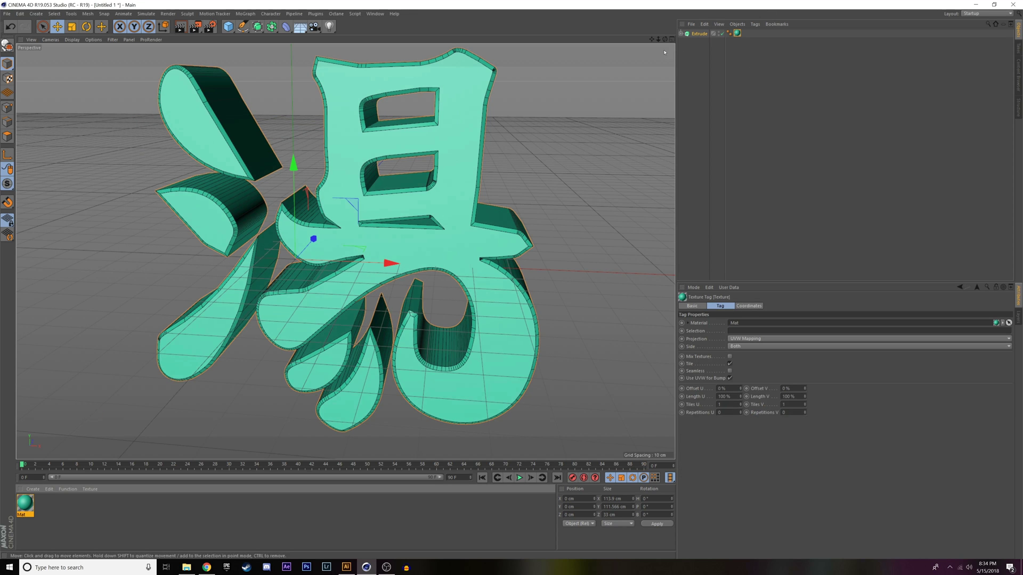
left_click_drag(330, 245, 346, 251, "alt")
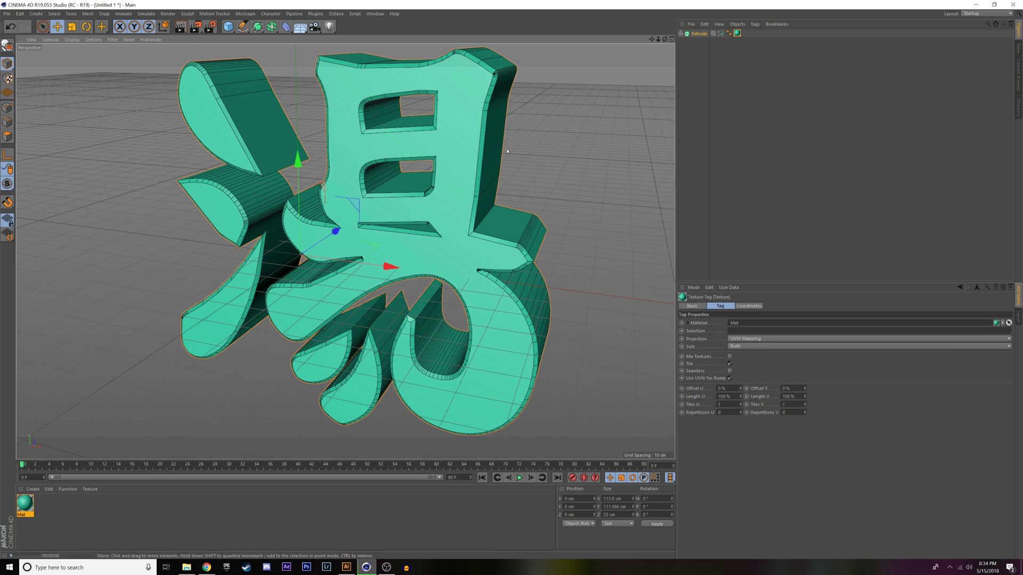
key("ctrl+r")
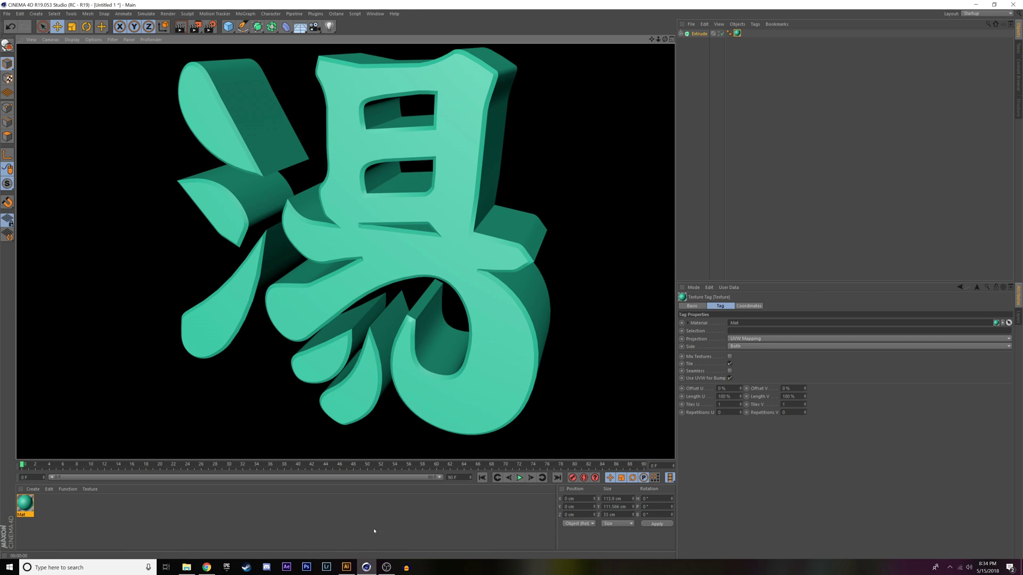
Step: Switch to Illustrator with the Logo_1 document
left_click(346, 568)
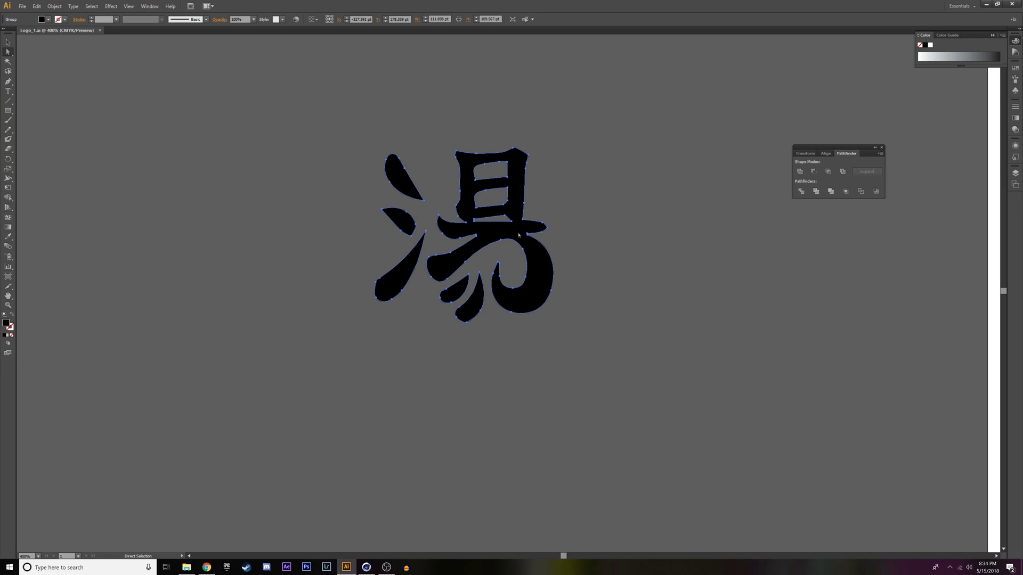